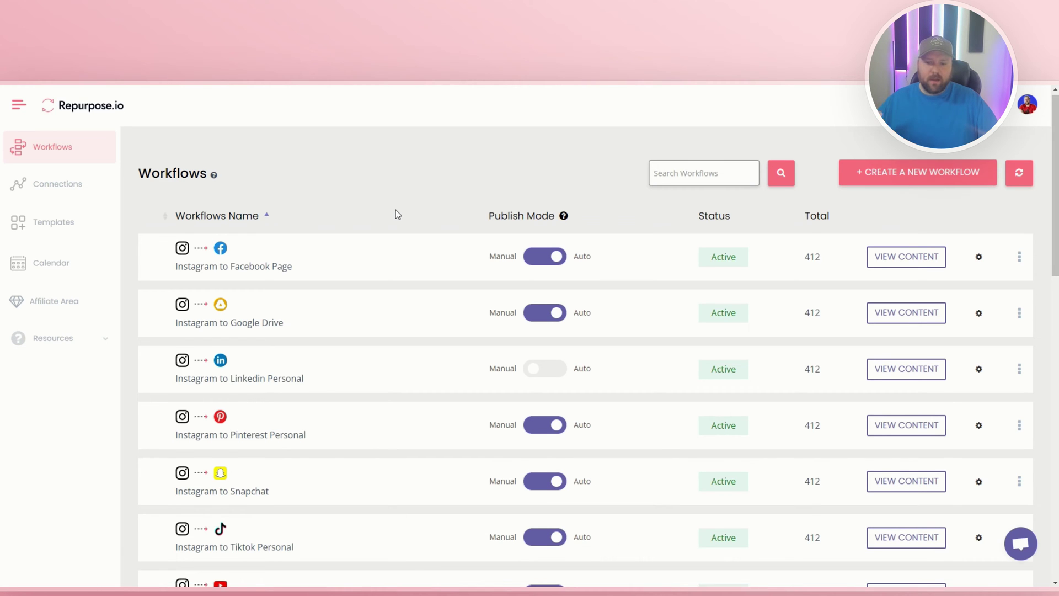
Scroll up and down through the existing workflows list to review it
scroll(396, 206, "down", 1)
scroll(395, 203, "up", 1)
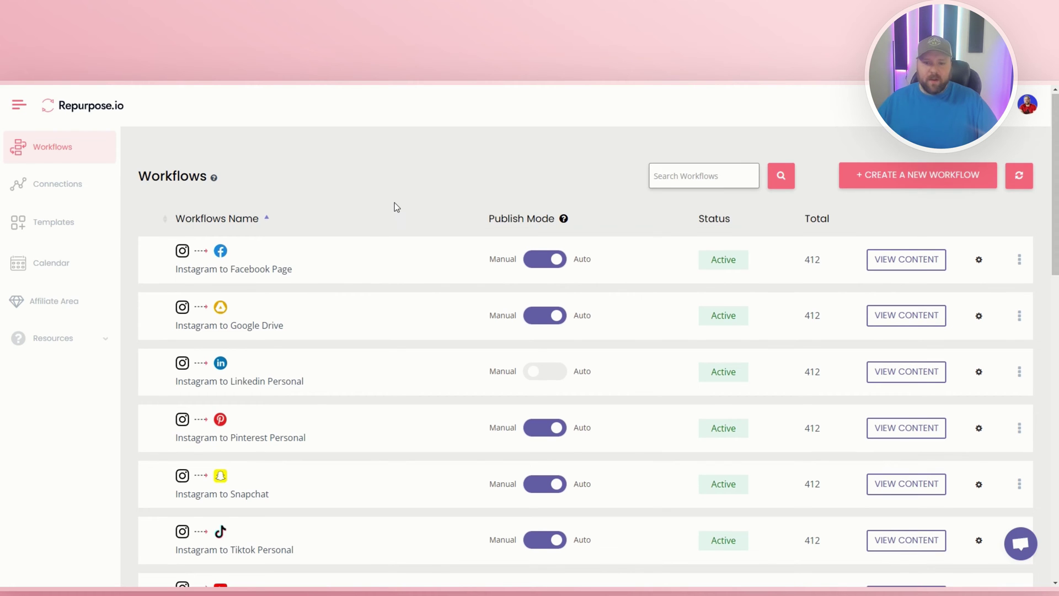
scroll(396, 201, "down", 13)
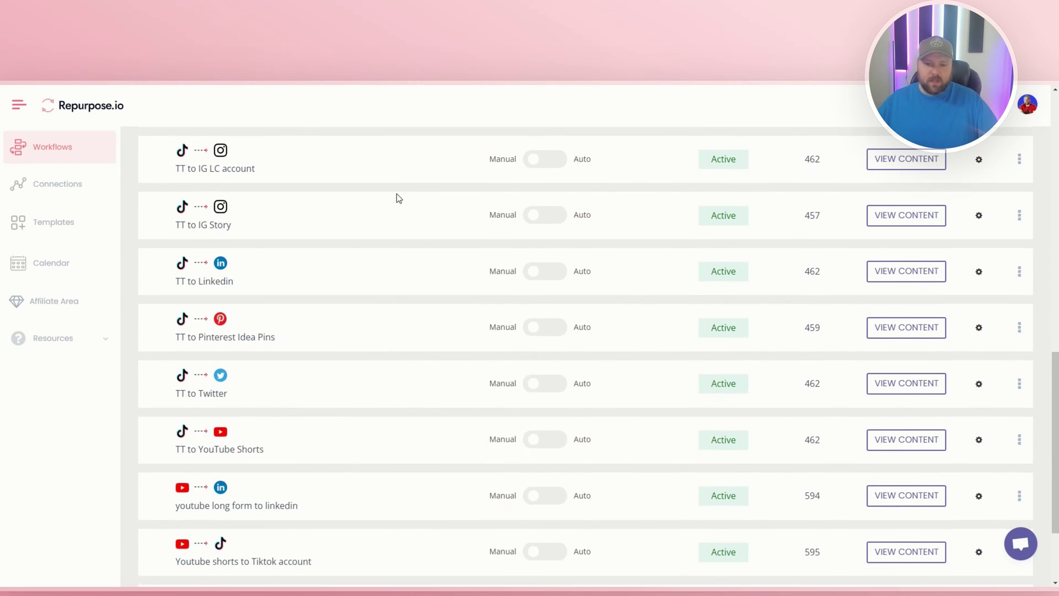
scroll(396, 193, "down", 3)
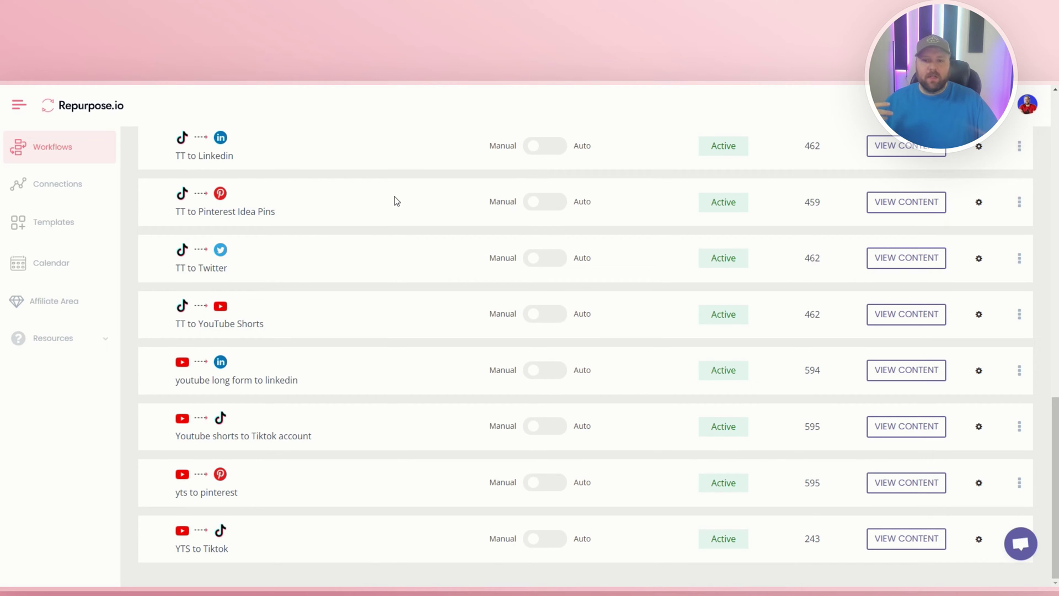
scroll(396, 199, "up", 12)
scroll(395, 197, "up", 3)
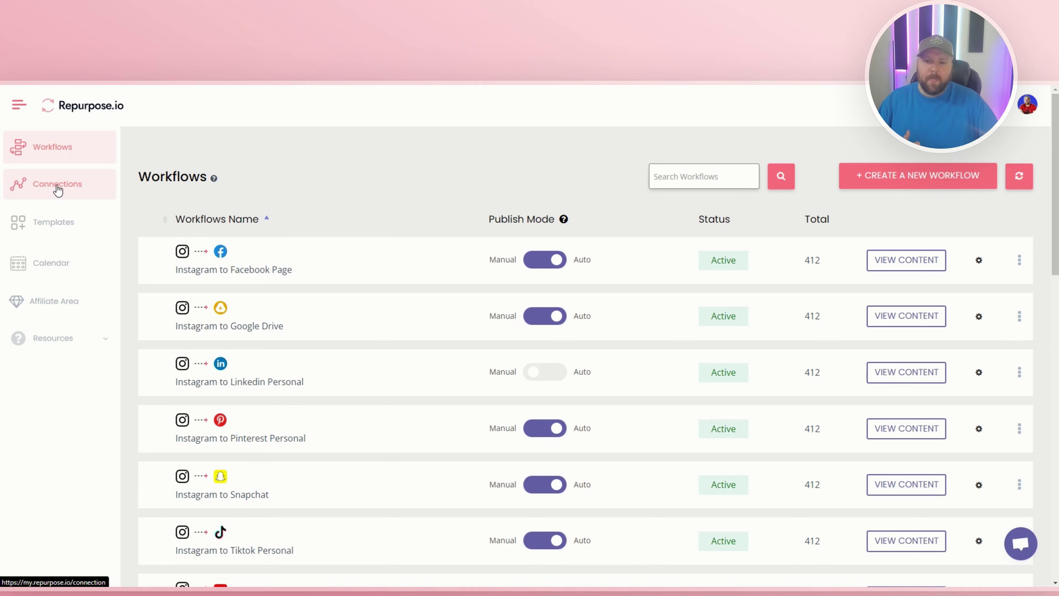
scroll(700, 370, "down", 15)
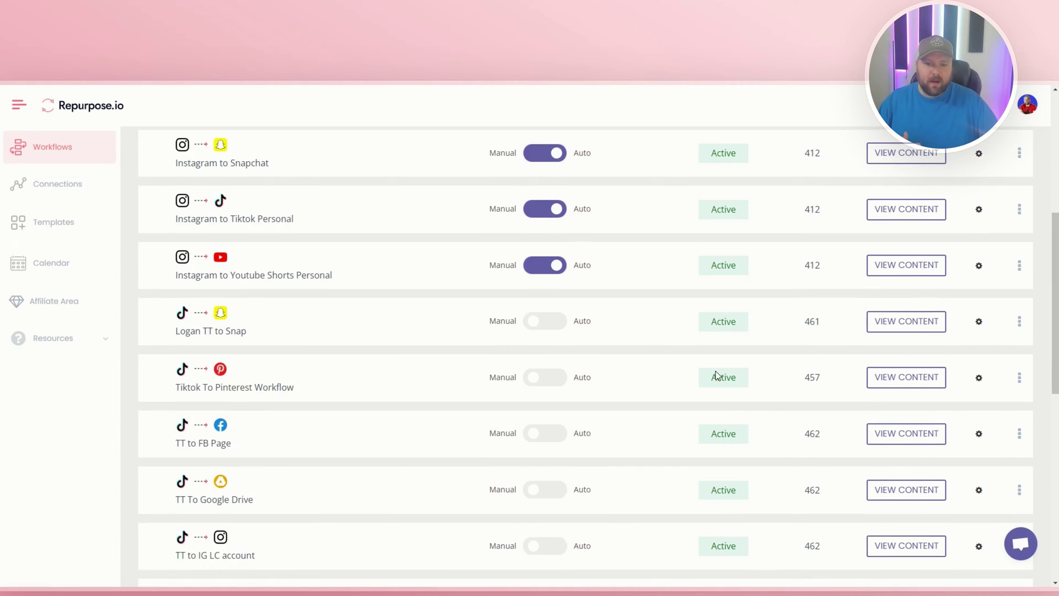
scroll(689, 367, "up", 7)
scroll(687, 364, "up", 8)
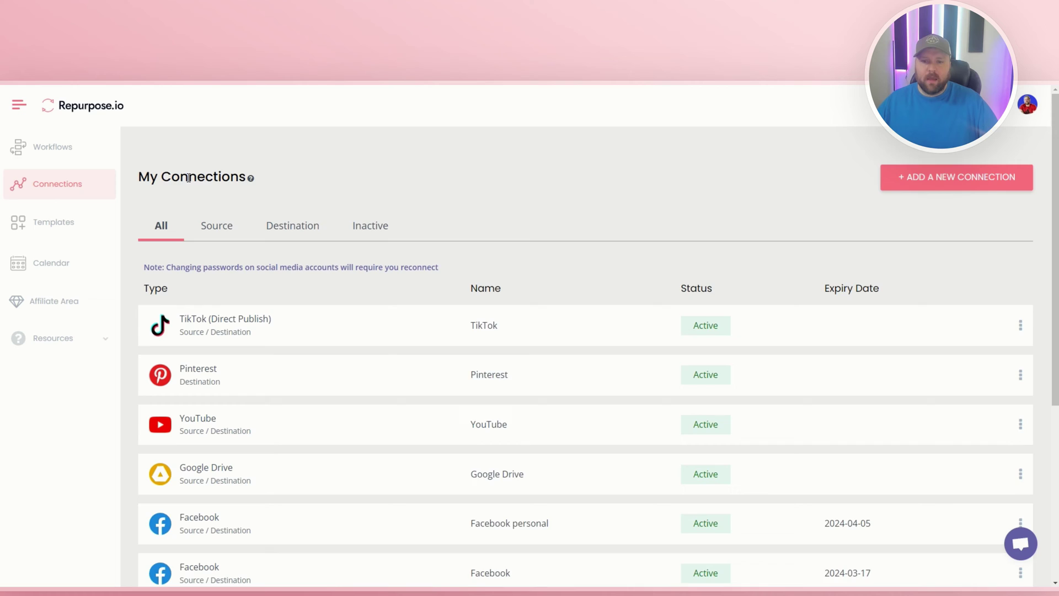
Begin adding a TikTok connection with Direct Publish permission, then cancel it
scroll(206, 184, "down", 3)
scroll(217, 182, "down", 3)
scroll(261, 205, "up", 5)
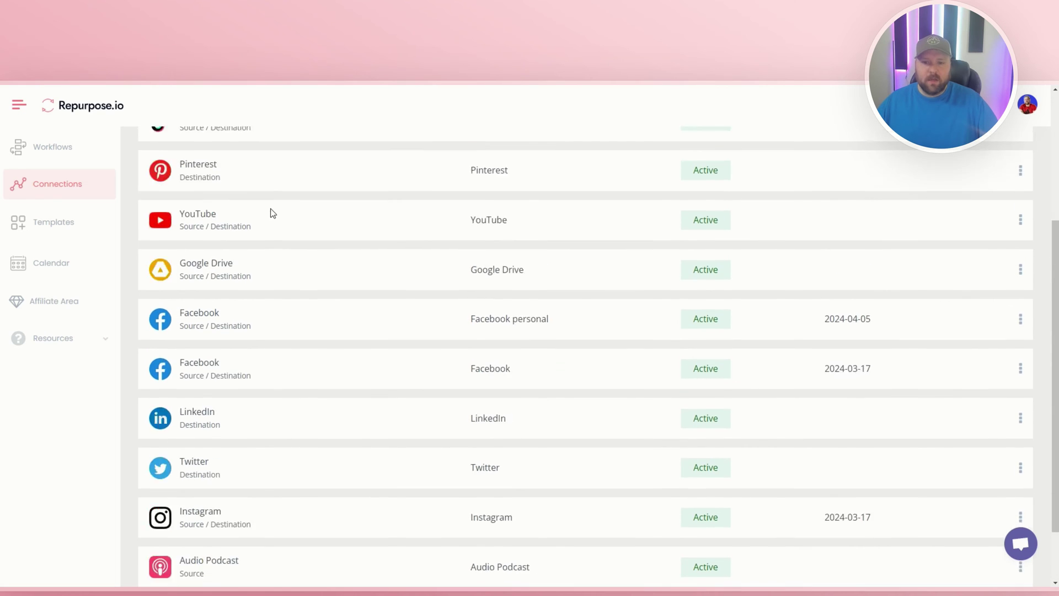
scroll(279, 221, "down", 5)
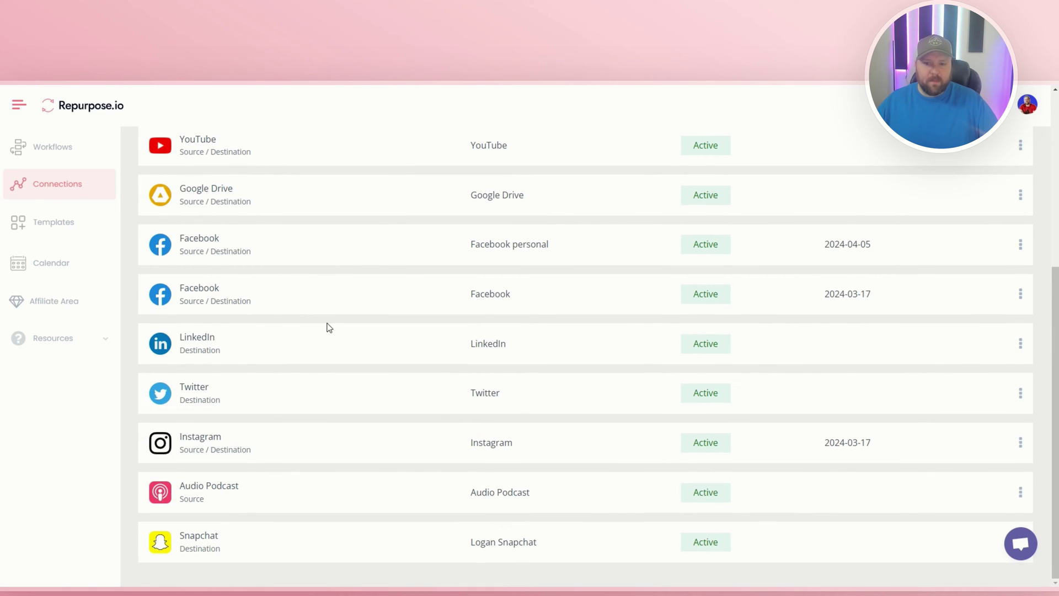
scroll(326, 322, "up", 5)
scroll(326, 317, "up", 1)
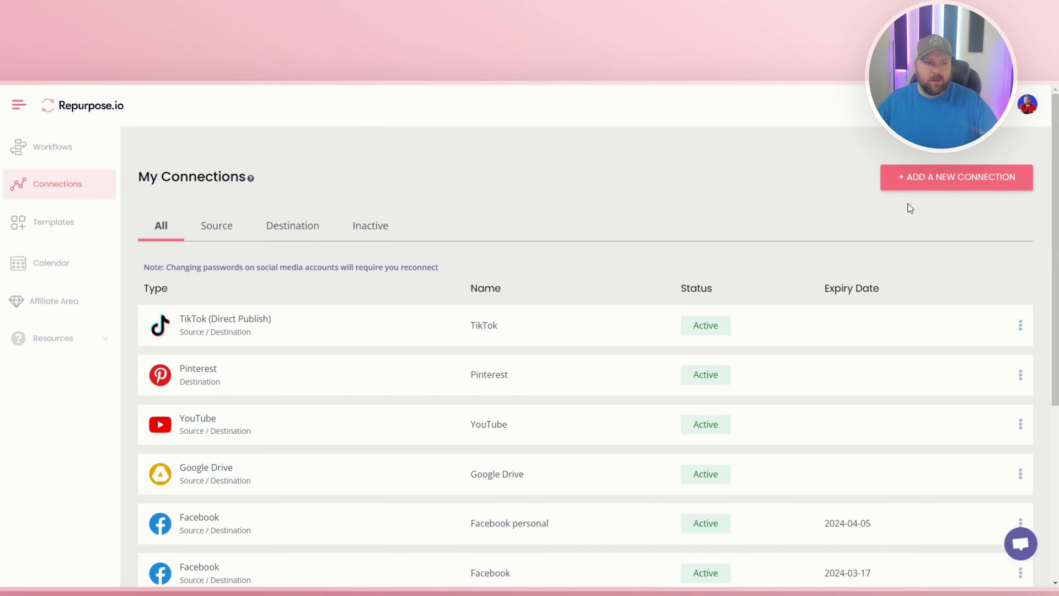
left_click(954, 184)
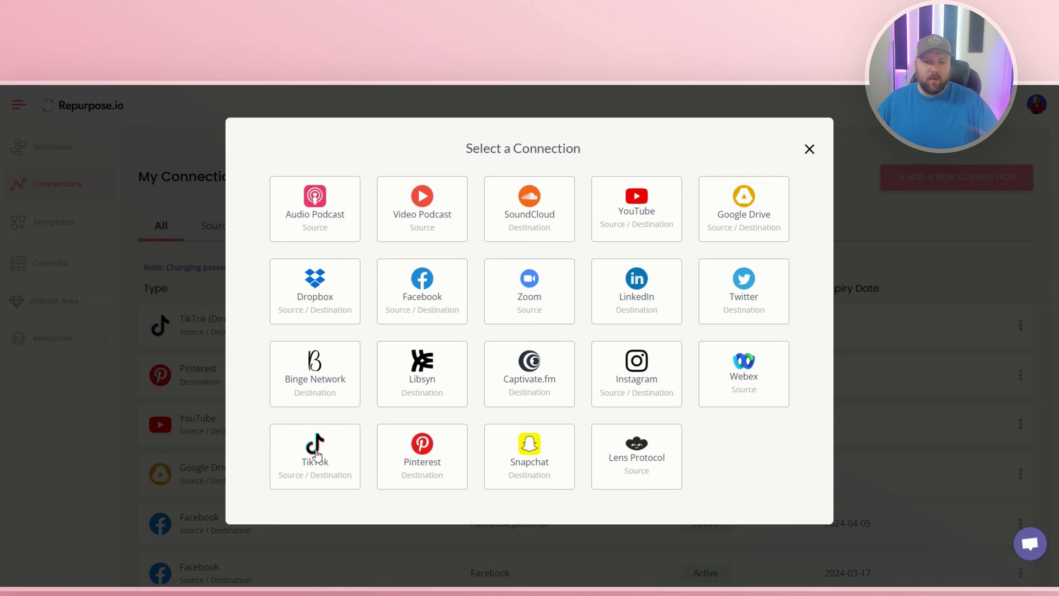
left_click(317, 453)
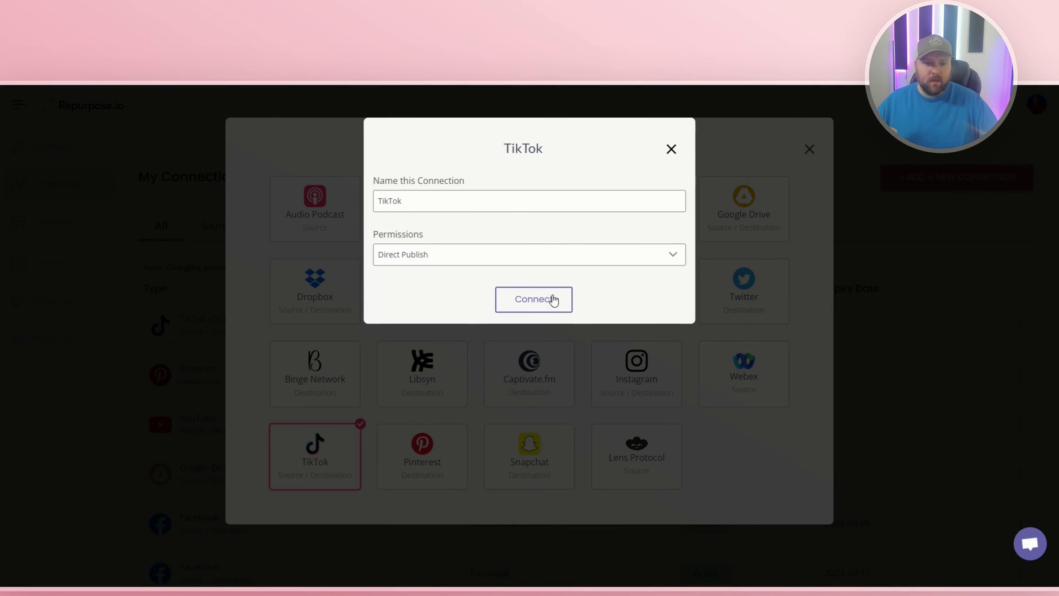
left_click(601, 260)
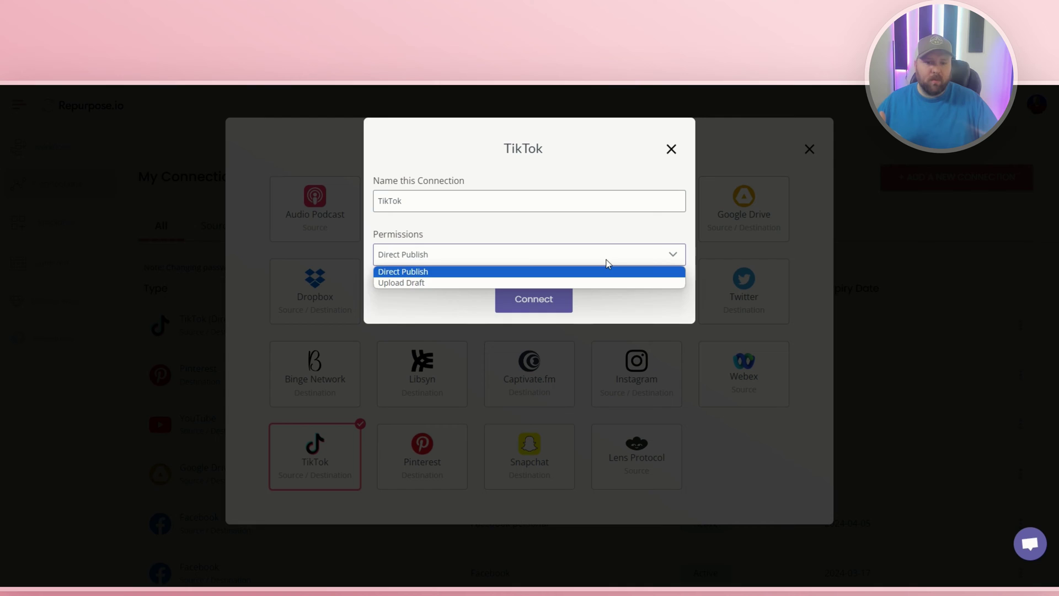
left_click(607, 260)
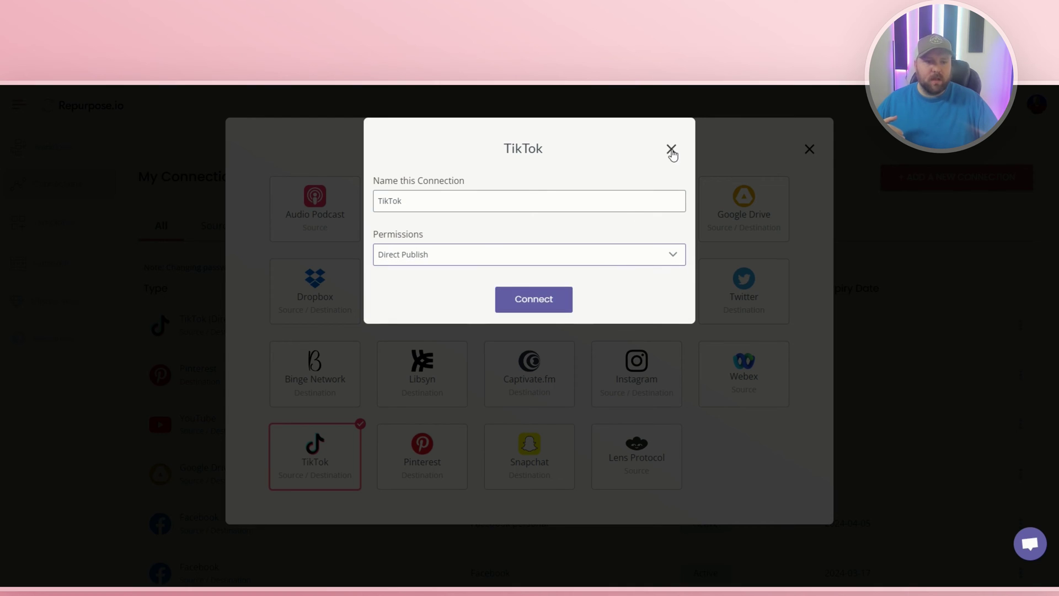
left_click(669, 153)
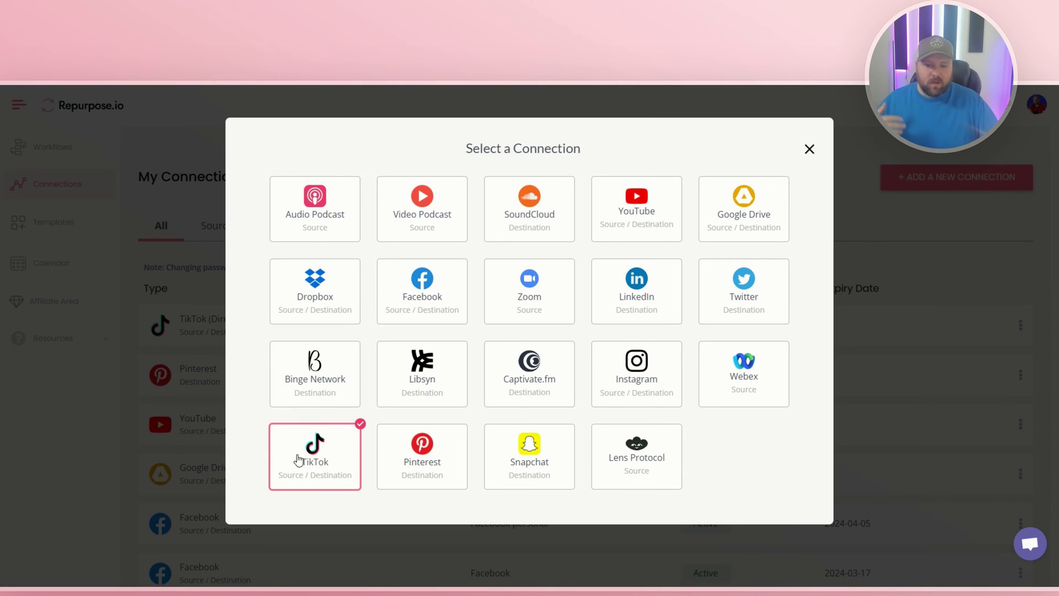
left_click(809, 148)
Connect a Dropbox account and allow Repurpose access to its files and folders
left_click(960, 180)
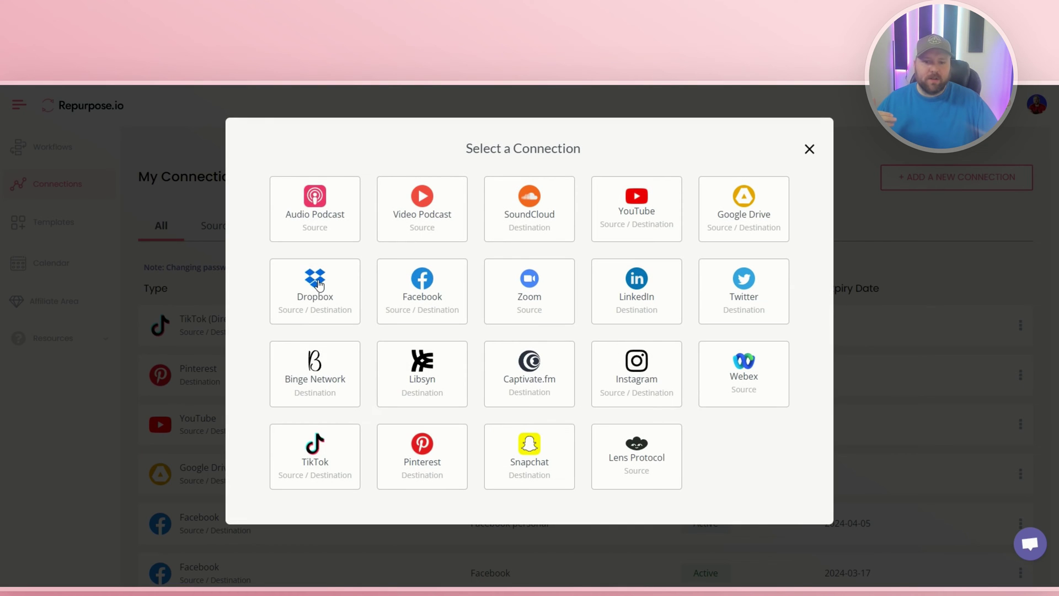
left_click(320, 296)
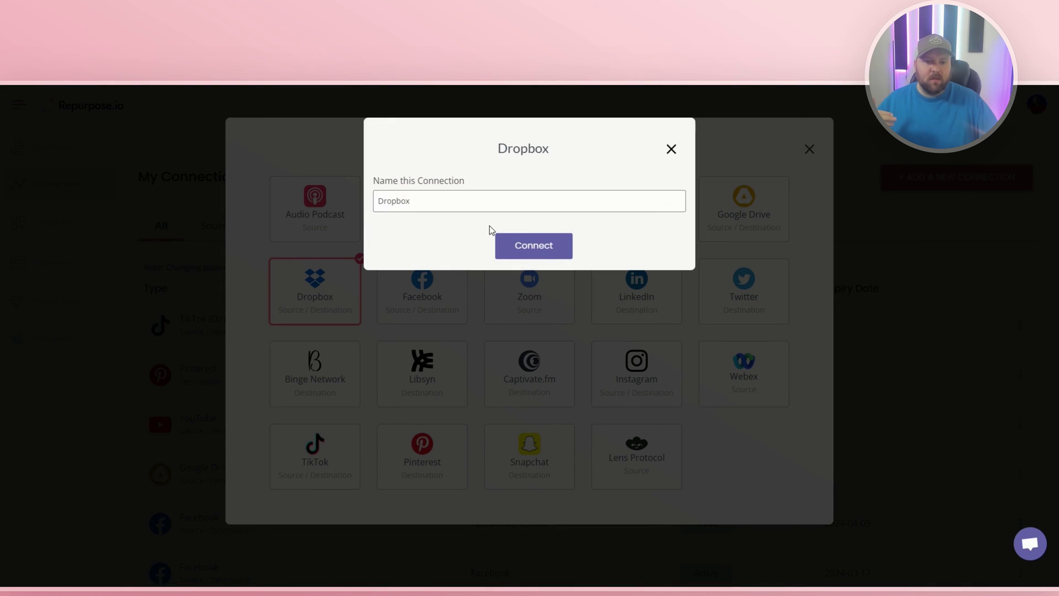
left_click(550, 252)
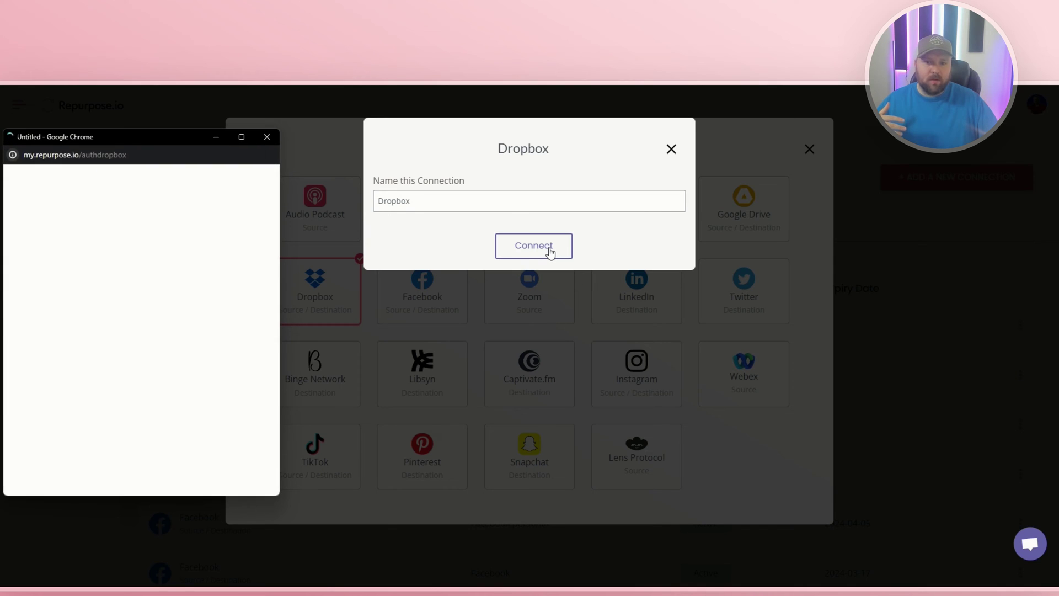
left_click(138, 396)
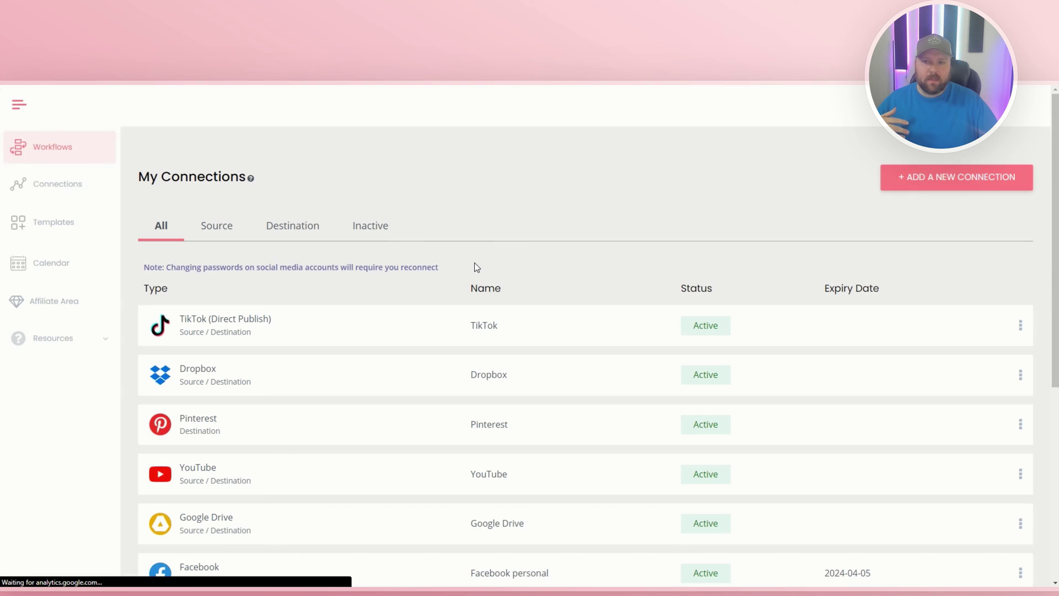
Return from My Connections to the Workflows list
scroll(331, 314, "down", 1)
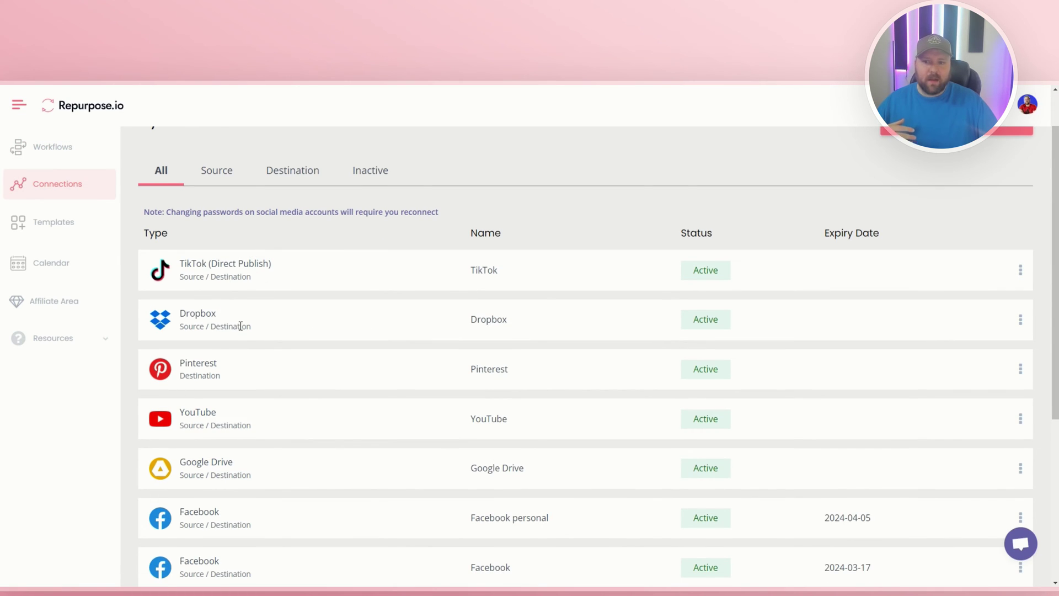
scroll(240, 326, "up", 1)
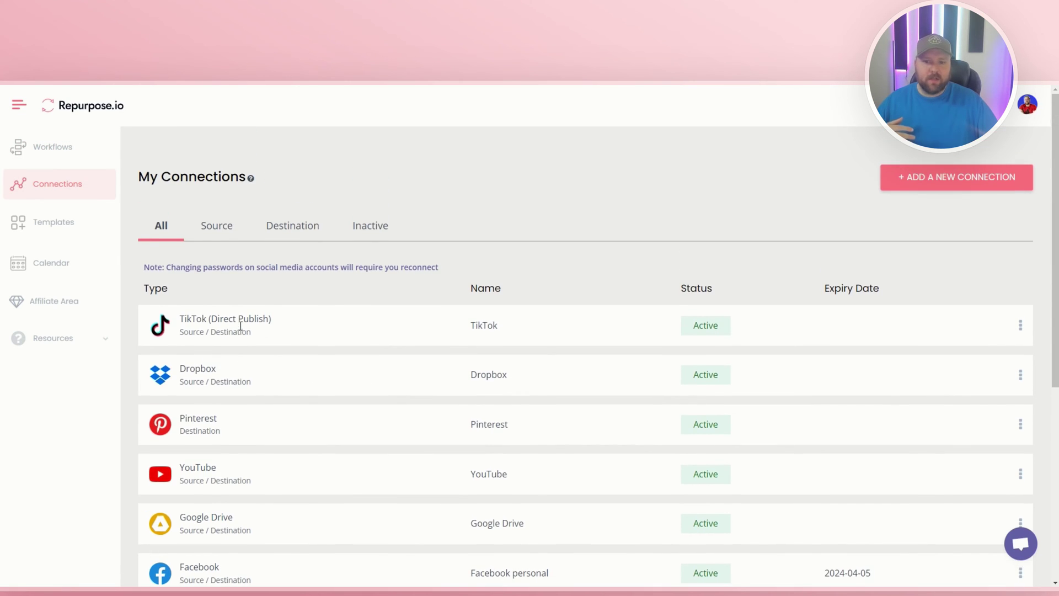
left_click(62, 153)
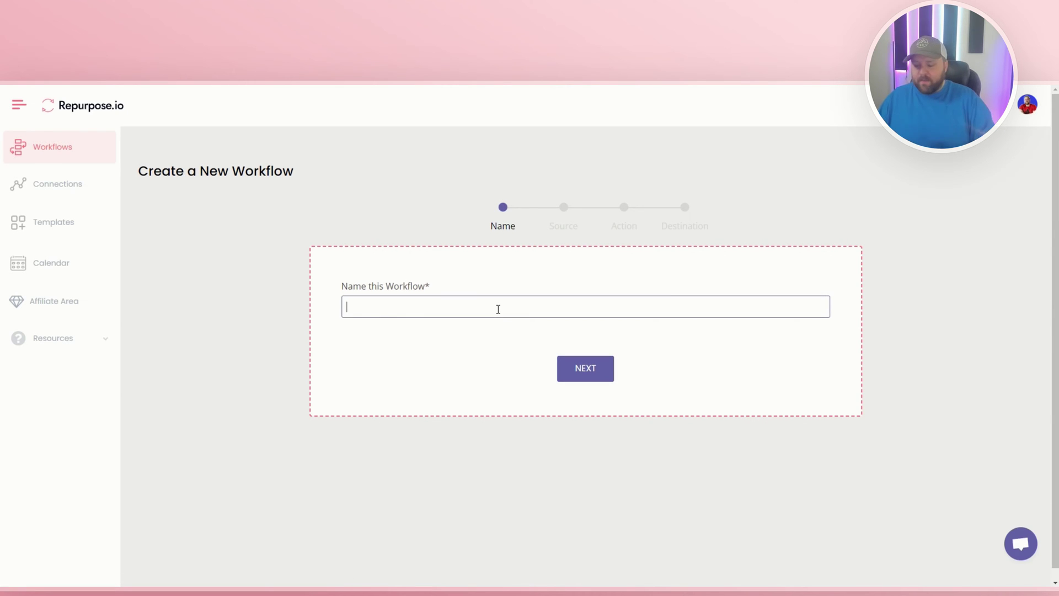
Name the workflow 'Tiktok to DropBox Automatic' and choose TikTok as source type and source connection
type("Tiktok to")
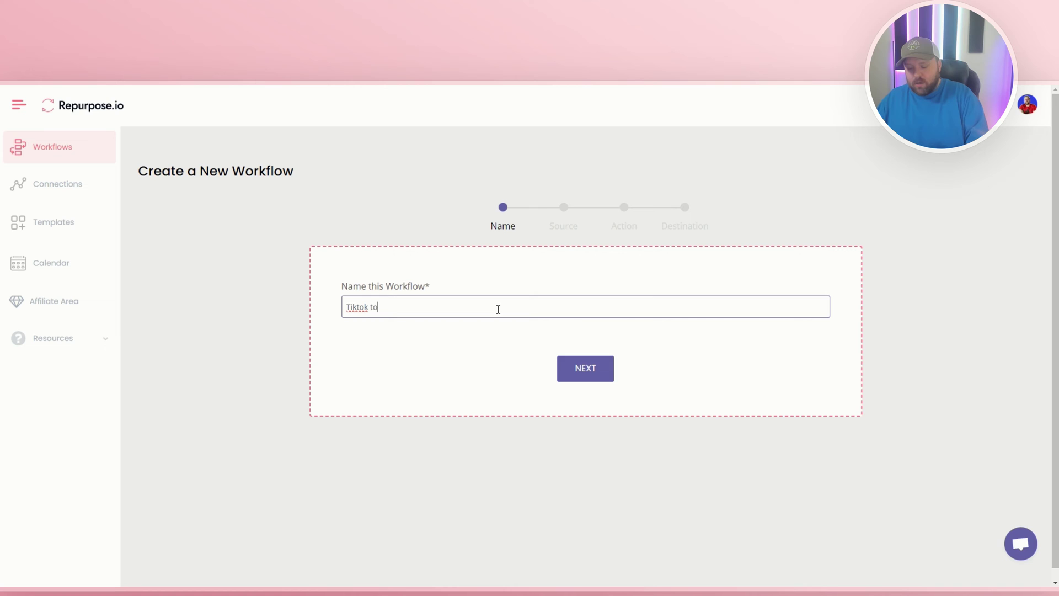
type(" Dro")
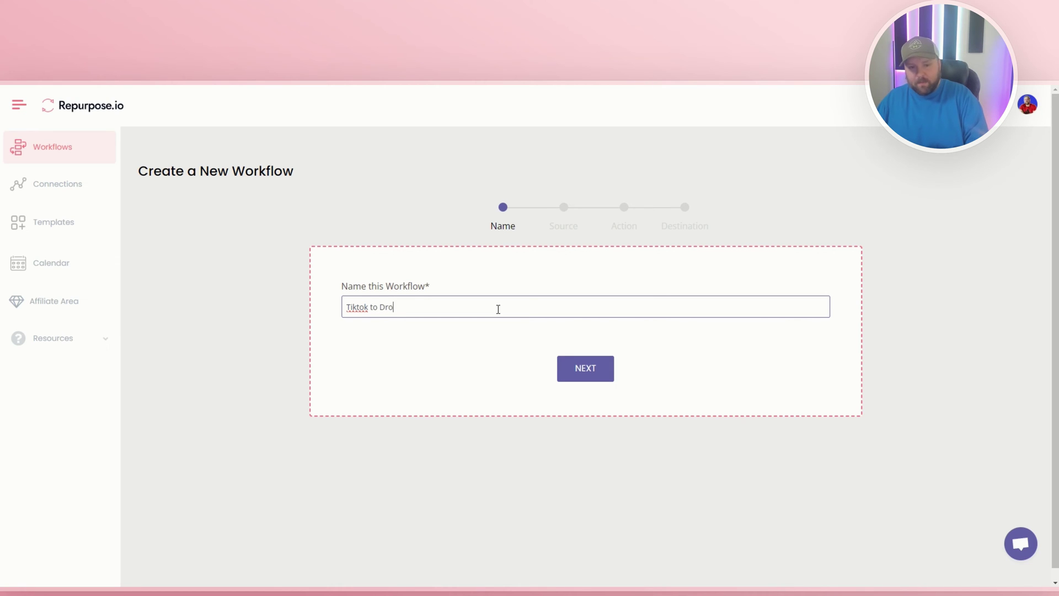
type("pBox Automatic")
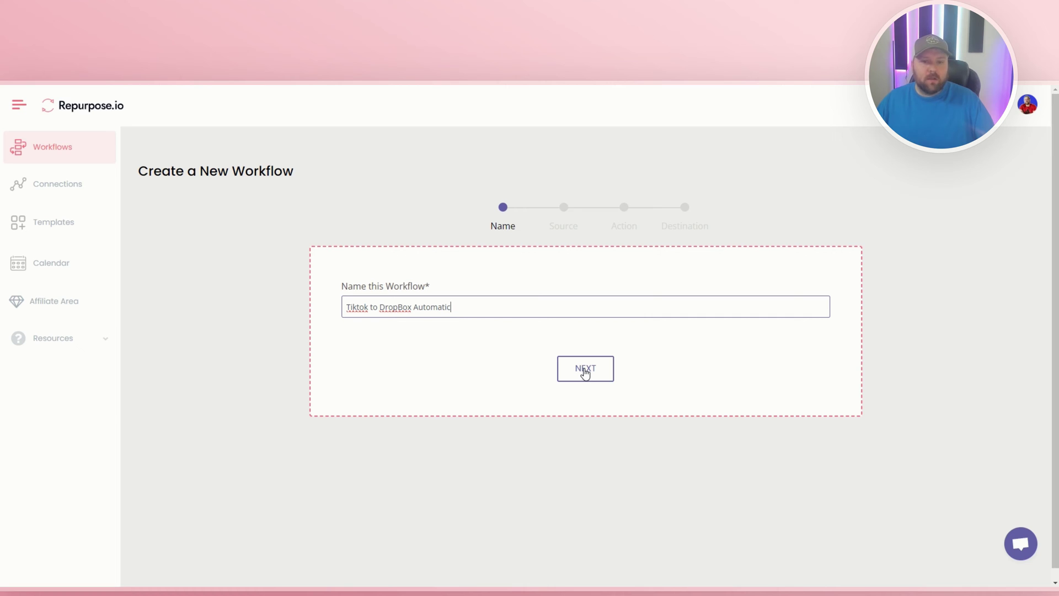
left_click(585, 373)
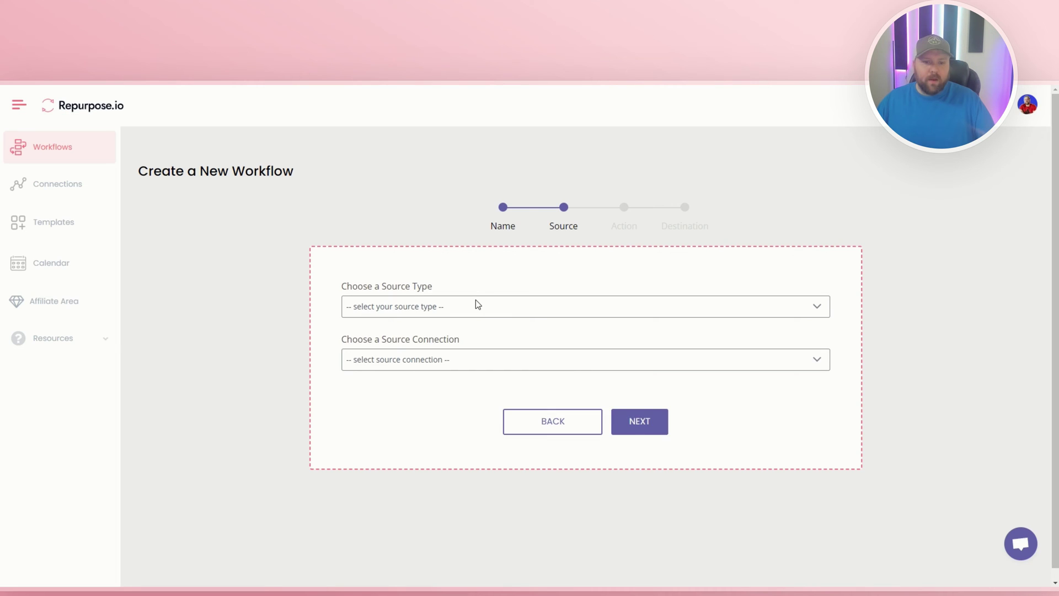
left_click(476, 305)
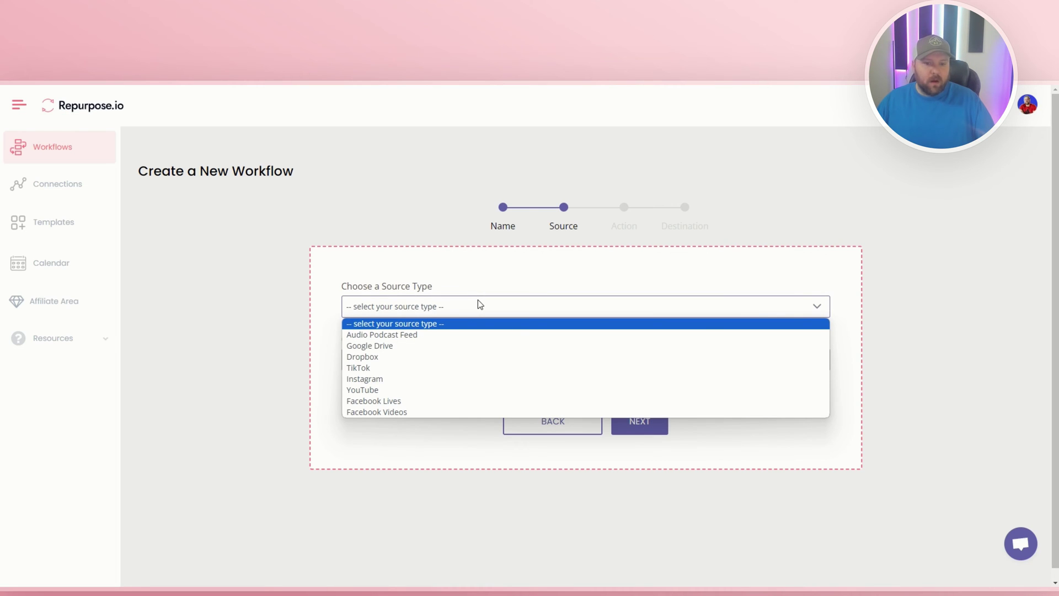
left_click(429, 367)
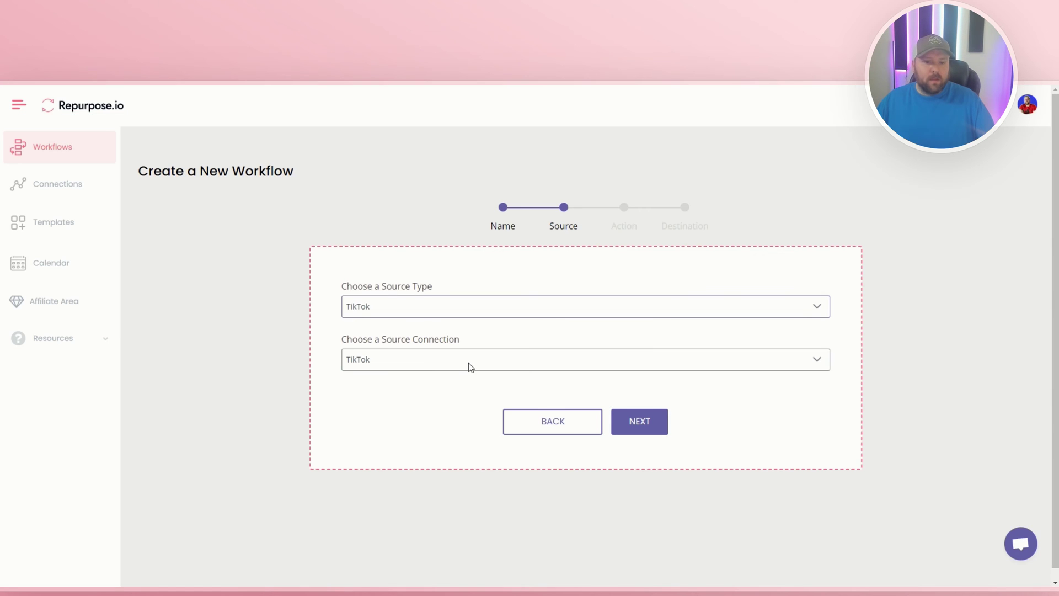
left_click(468, 362)
left_click(468, 363)
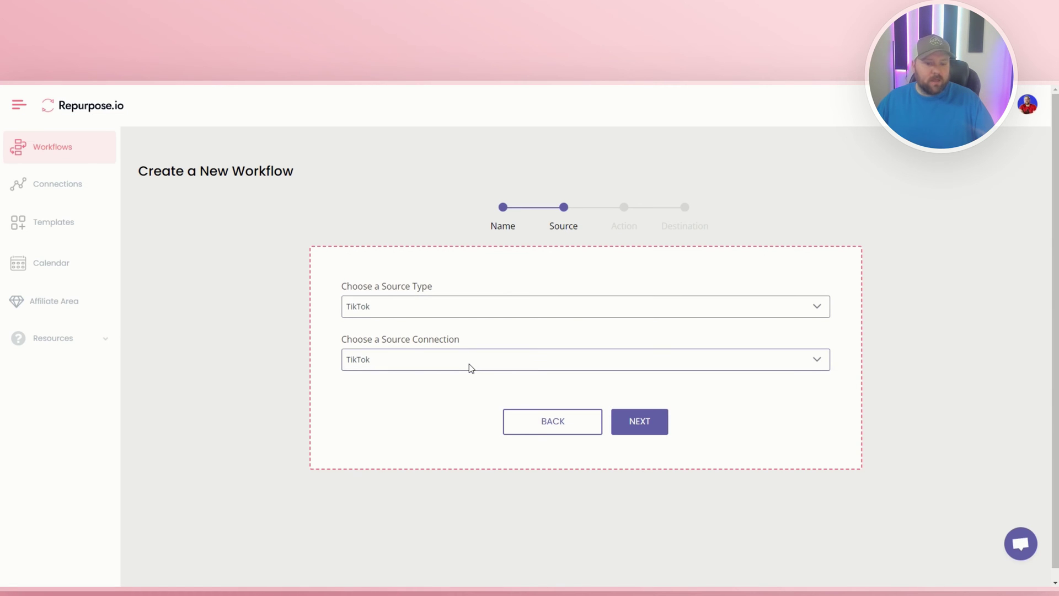
left_click(469, 363)
left_click(468, 362)
left_click(471, 363)
left_click(472, 363)
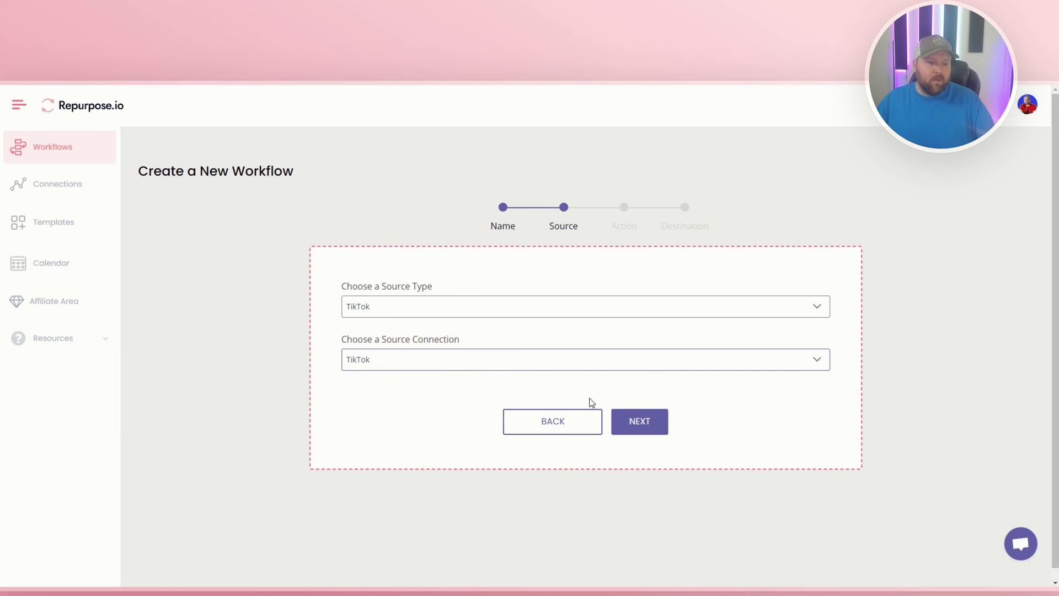
left_click(639, 432)
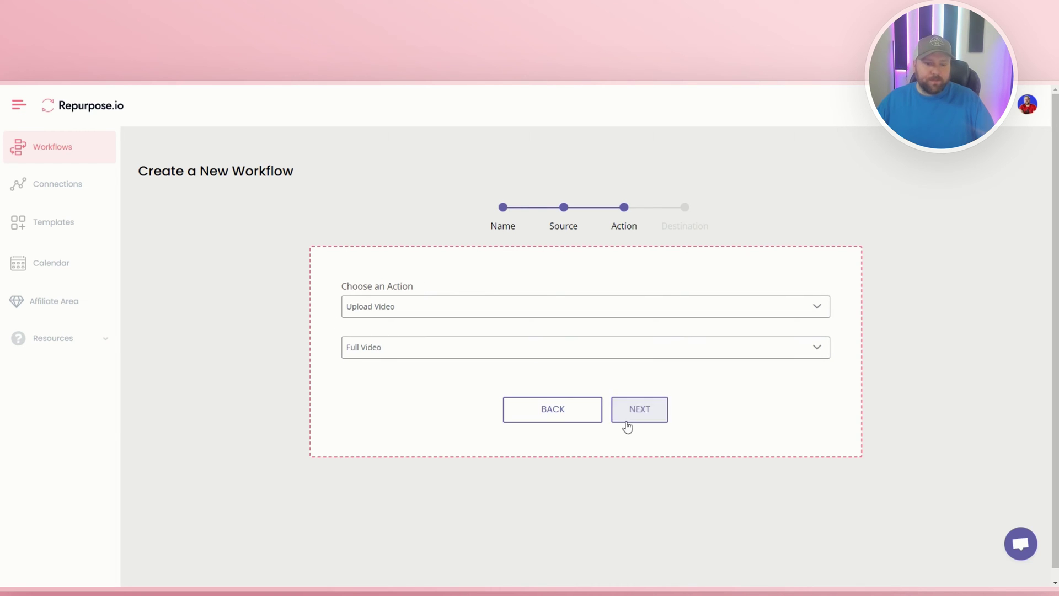
Keep Upload Video with Full Video as the action and advance to Destination
left_click(432, 307)
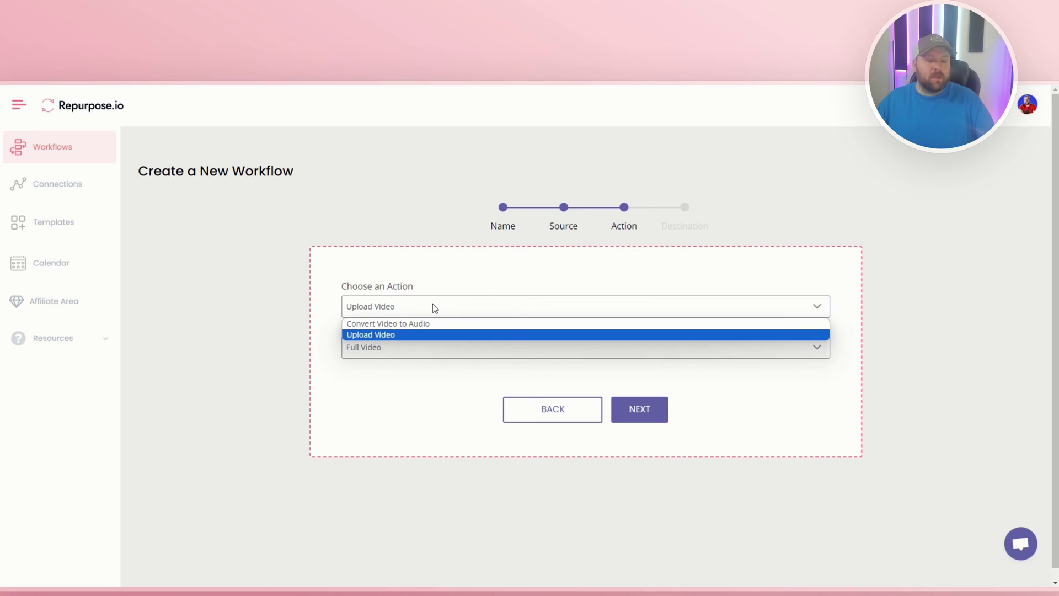
left_click(433, 306)
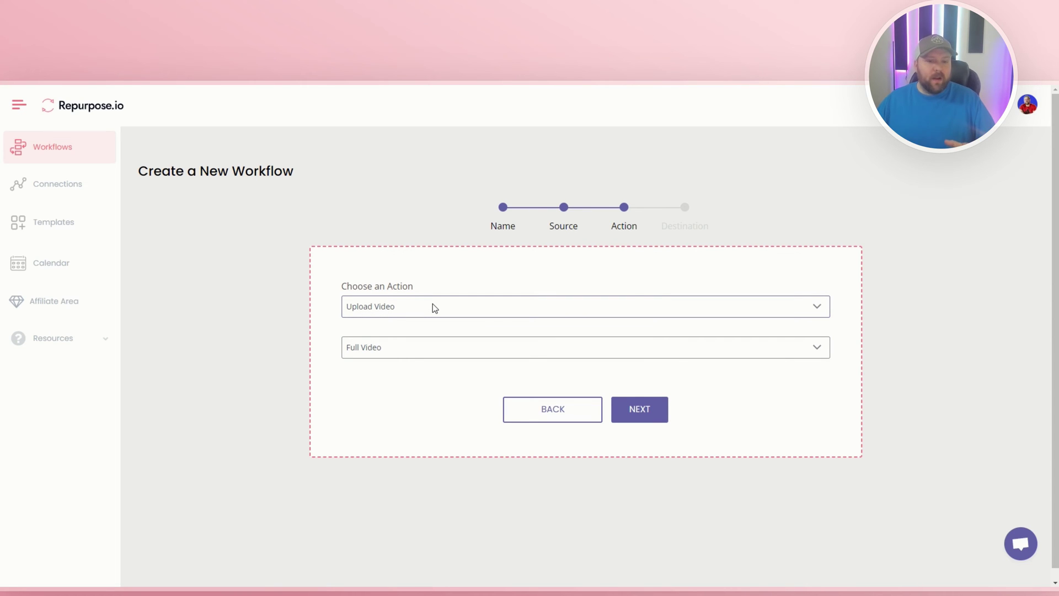
left_click(458, 349)
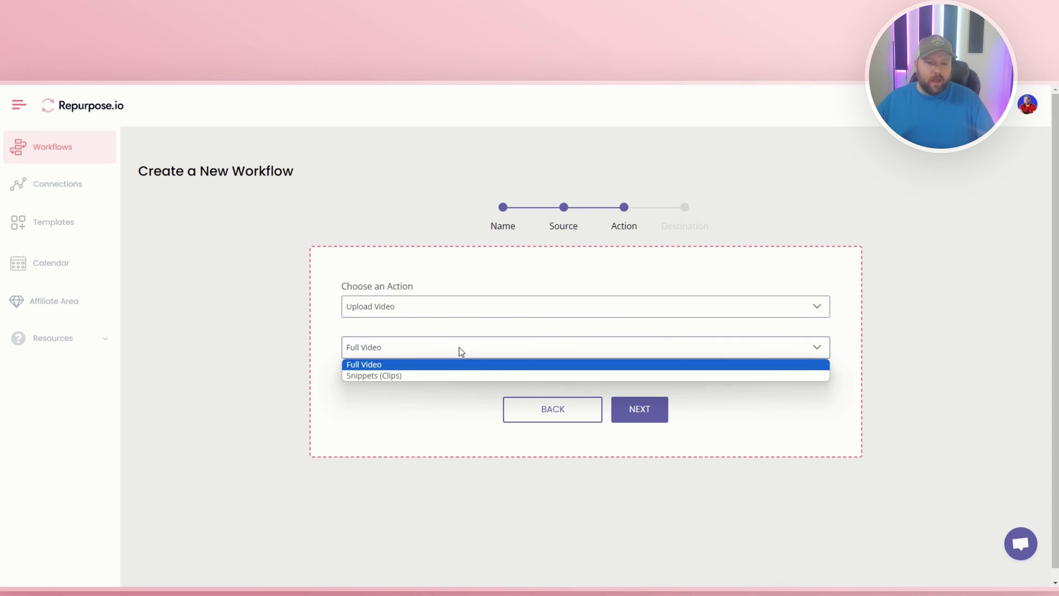
left_click(461, 350)
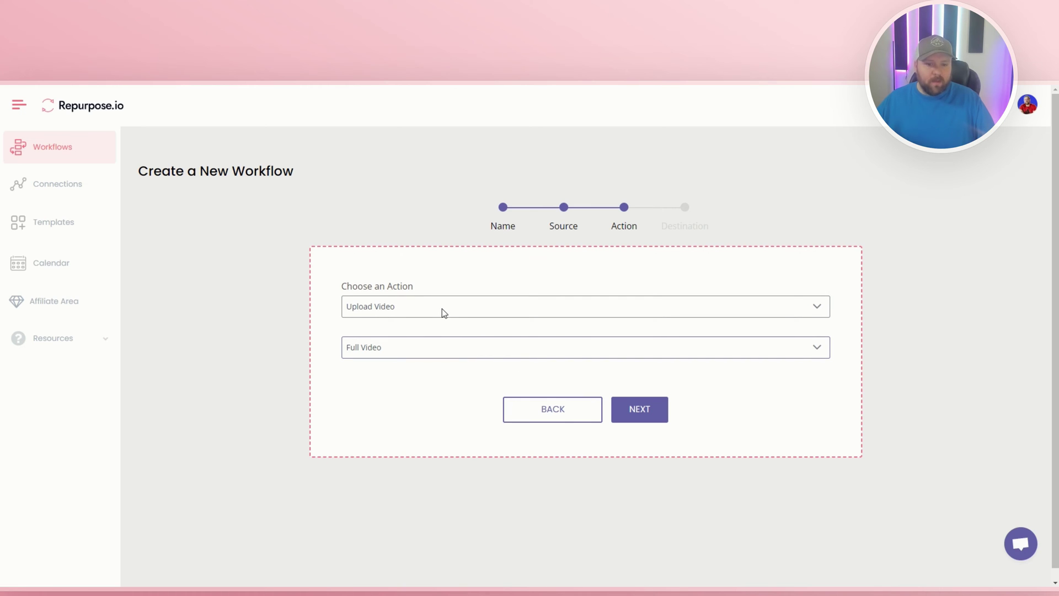
left_click(641, 410)
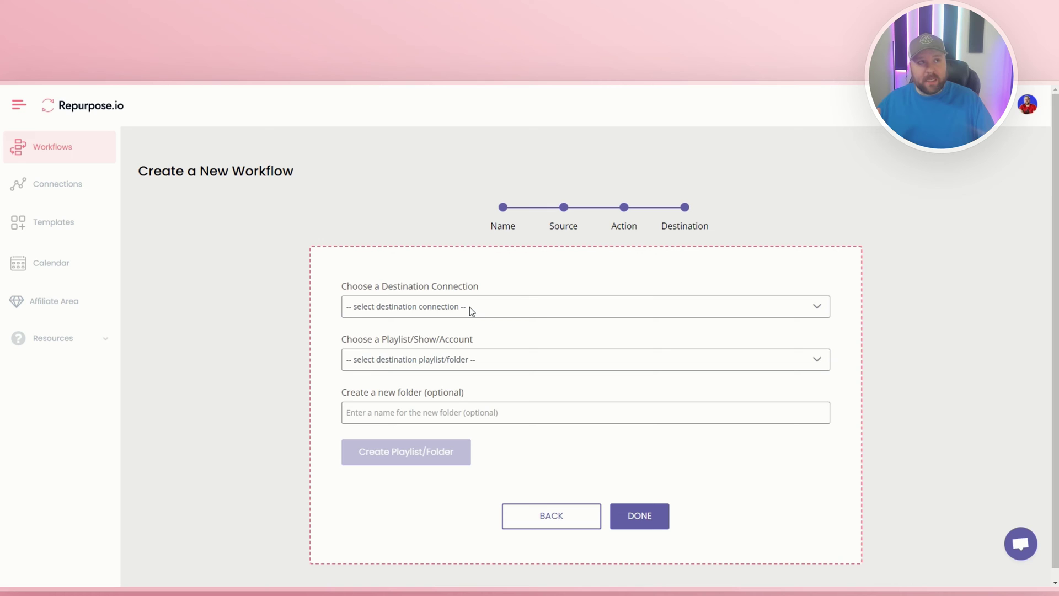
Choose Dropbox as the destination connection and check its existing folders
left_click(468, 307)
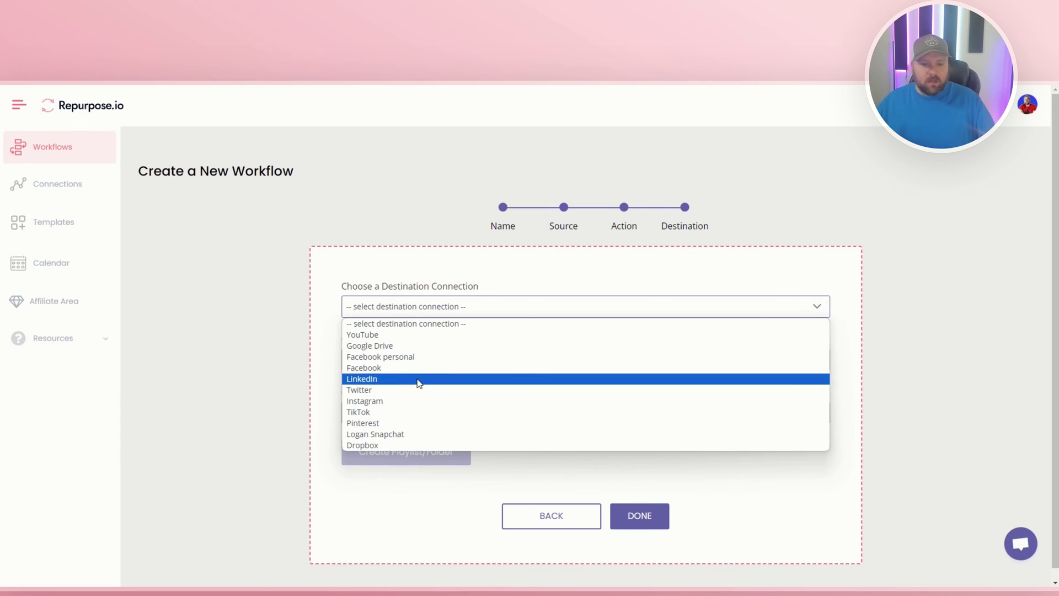
left_click(388, 444)
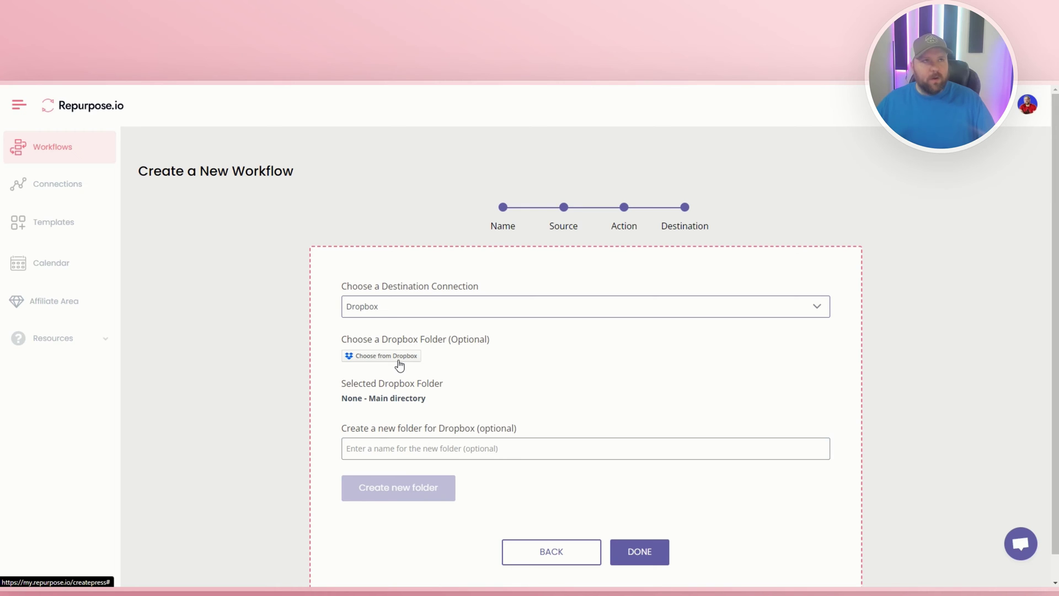
left_click(399, 364)
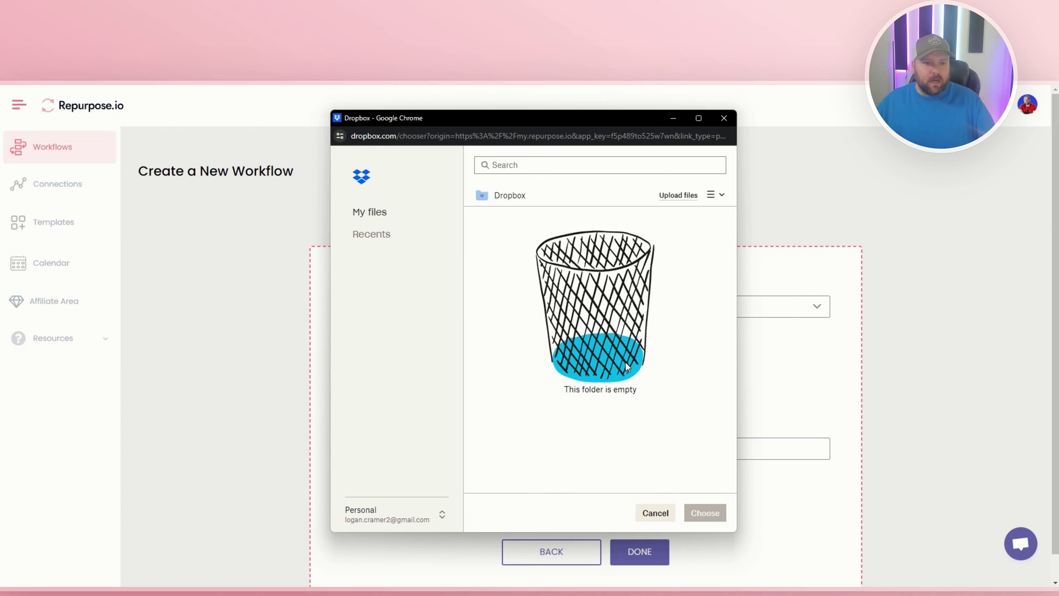
key("Escape")
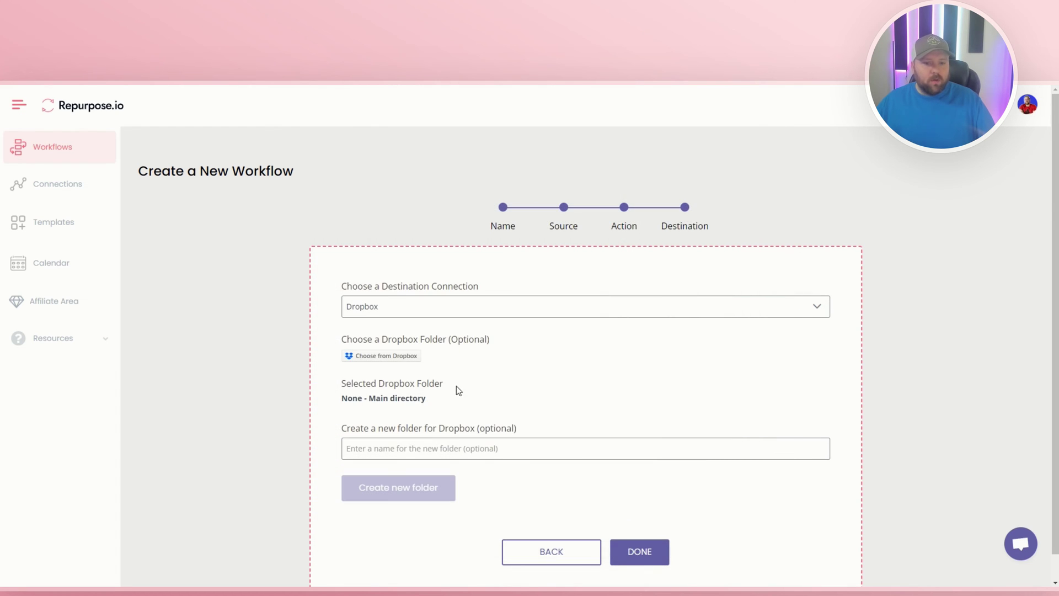
Create a new Dropbox folder named 'Tiktok videos' as the save location
left_click(431, 448)
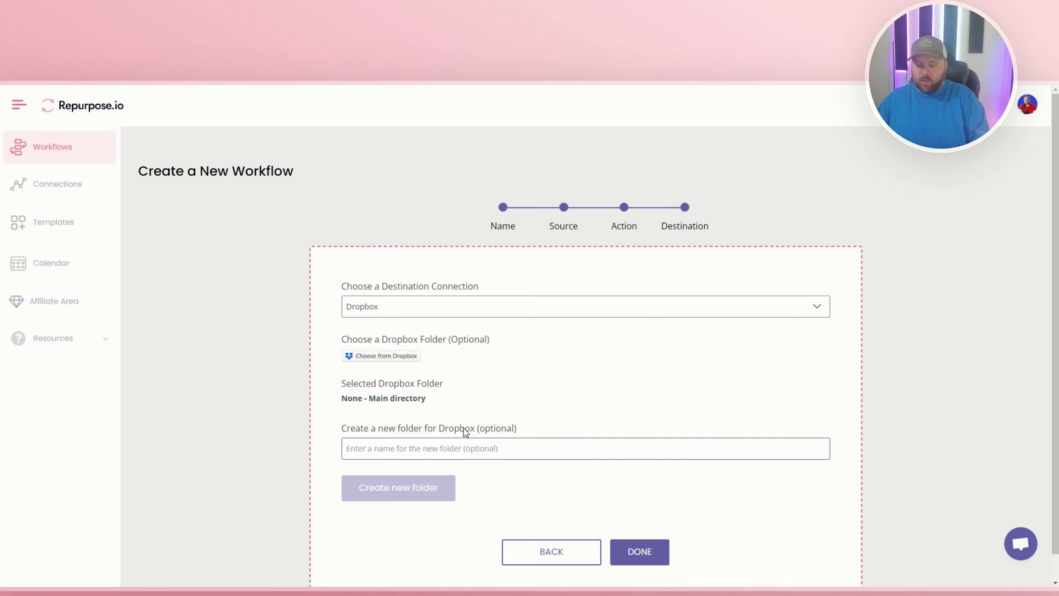
type("Tiktok videos")
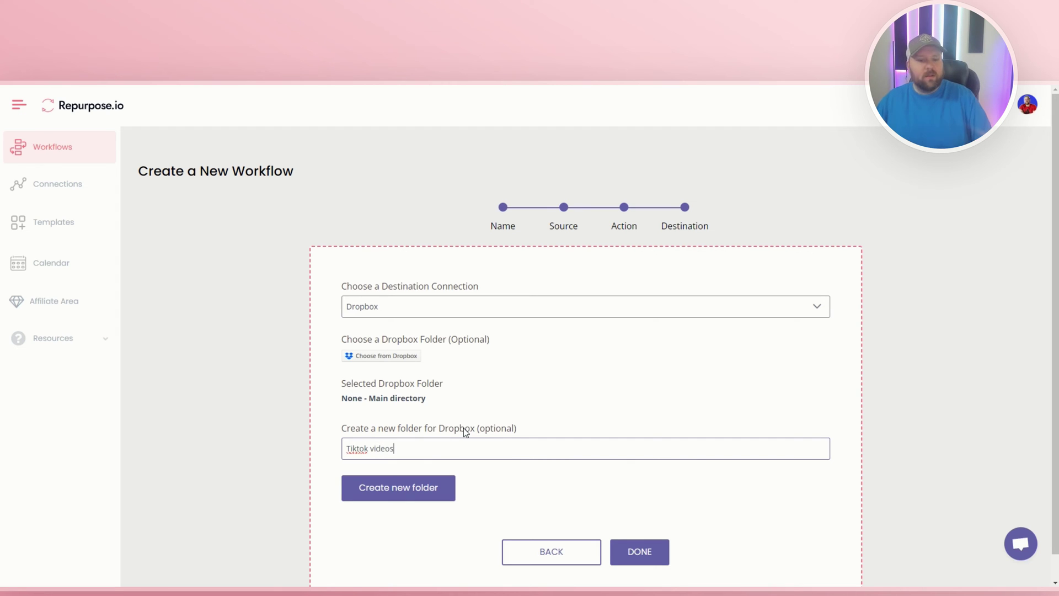
left_click(428, 491)
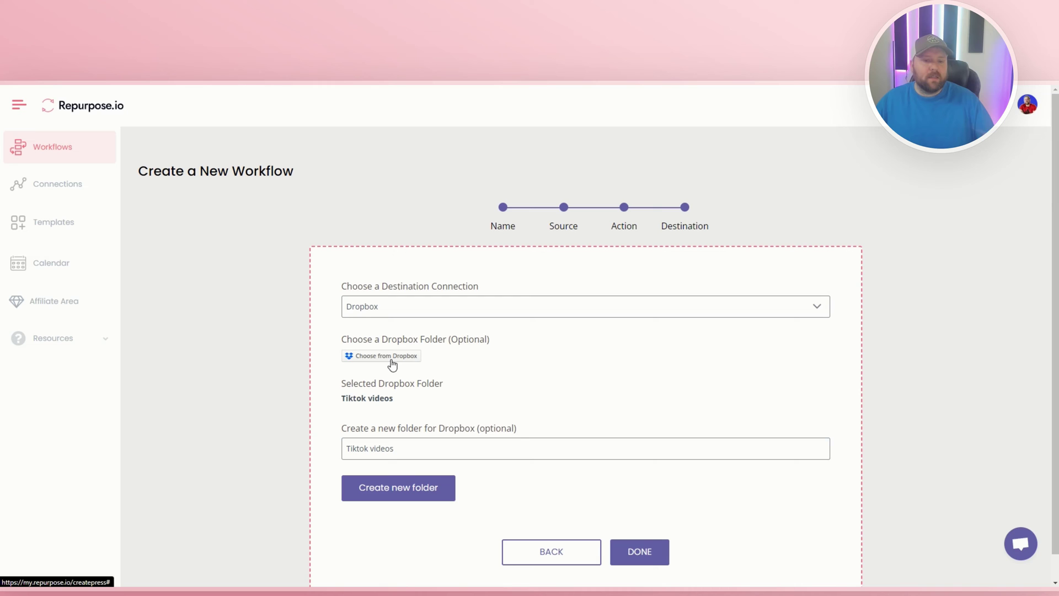
scroll(572, 451, "down", 1)
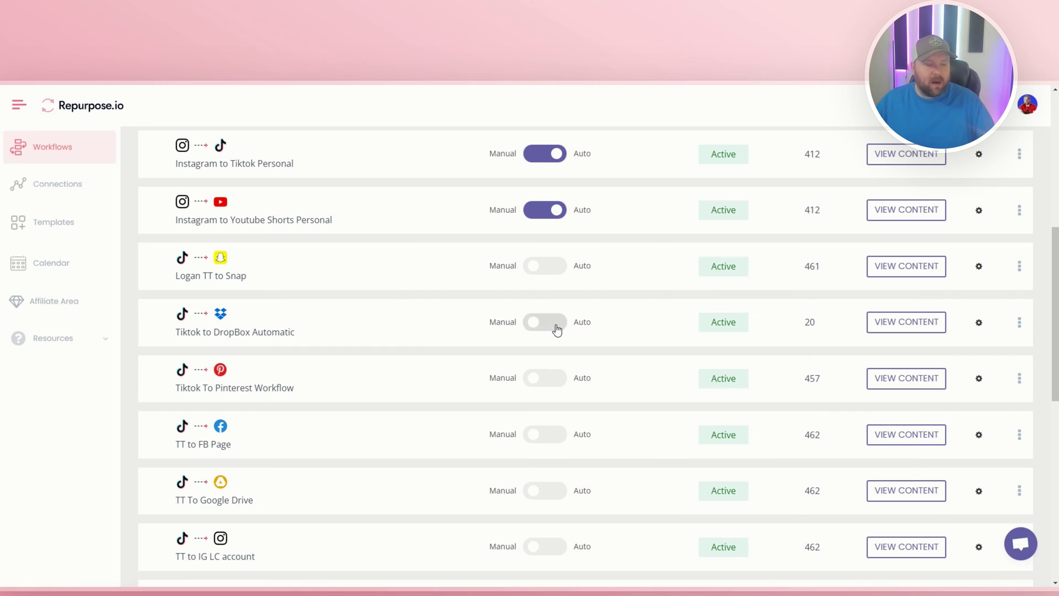
View the Tiktok to DropBox Automatic content and scroll through the fetched TikTok videos
left_click(930, 325)
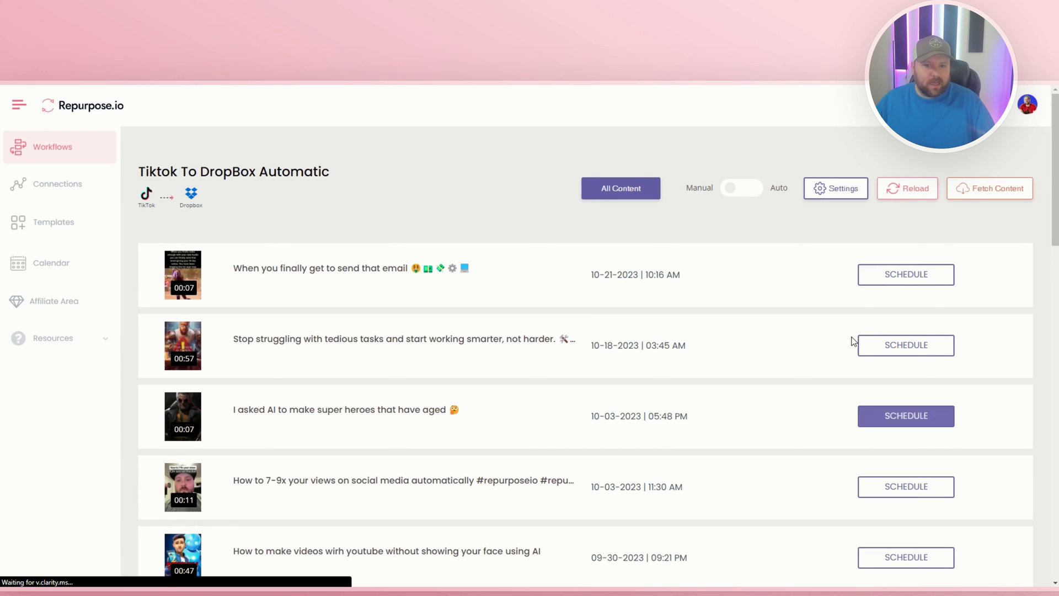
scroll(319, 380, "down", 5)
scroll(917, 329, "down", 5)
scroll(735, 323, "up", 10)
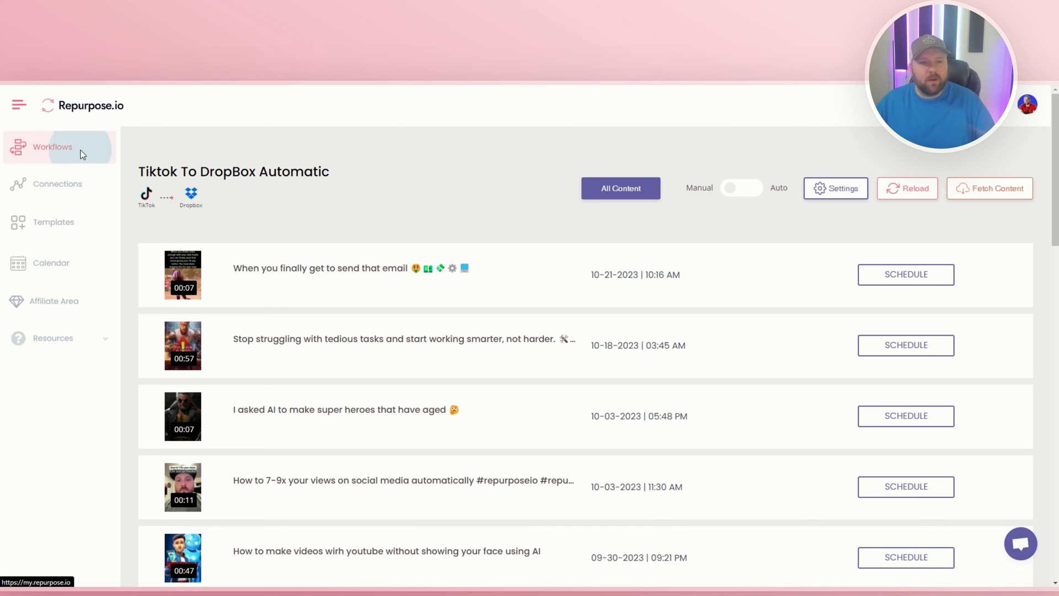
Switch Tiktok to DropBox Automatic to Auto publish, publishing new content only
left_click(50, 145)
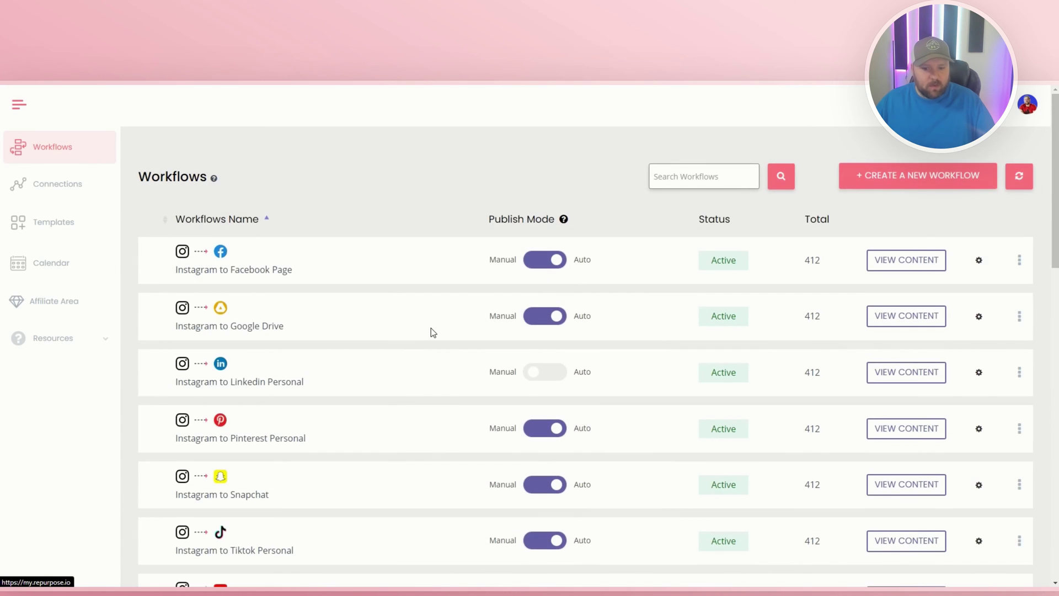
scroll(432, 327, "down", 5)
scroll(432, 330, "down", 2)
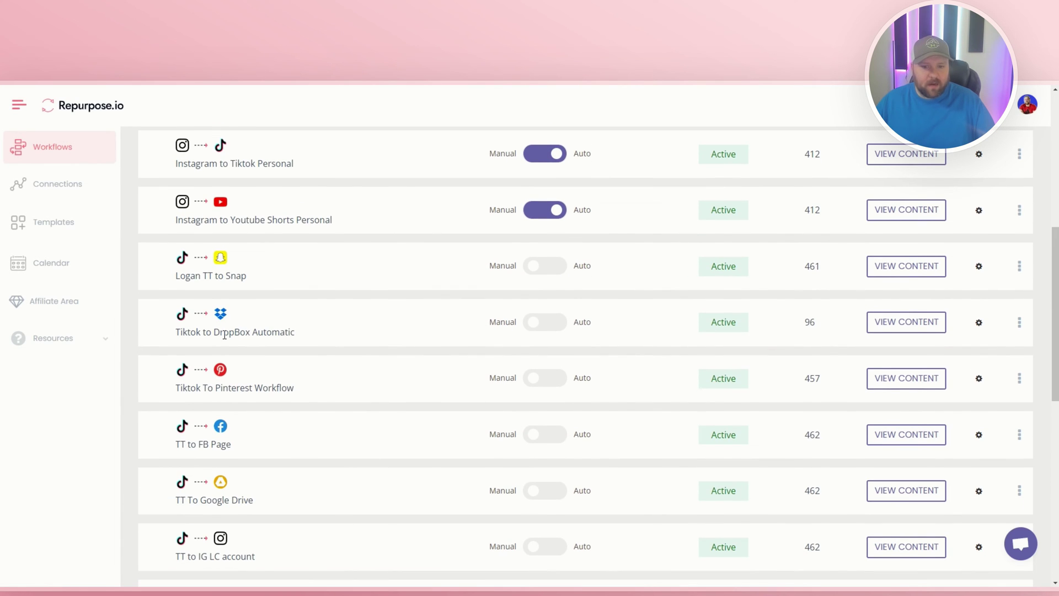
left_click(551, 330)
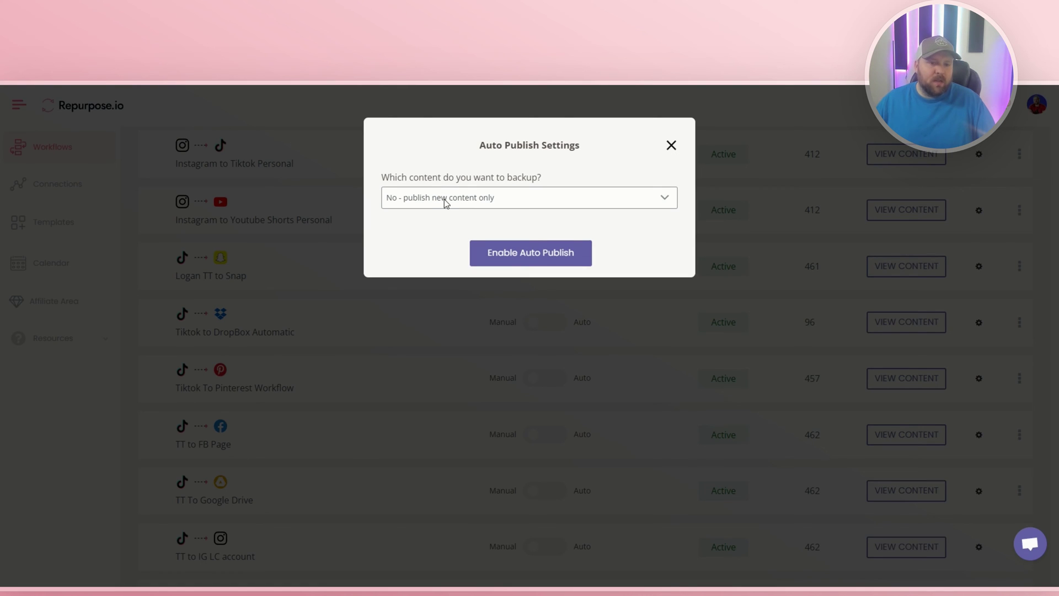
left_click(431, 204)
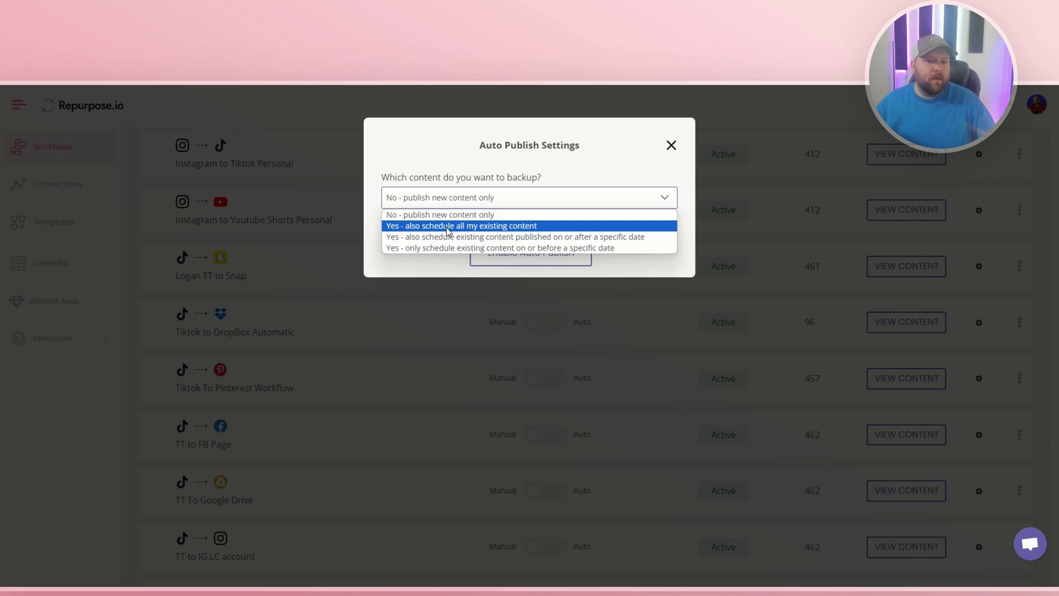
left_click(442, 215)
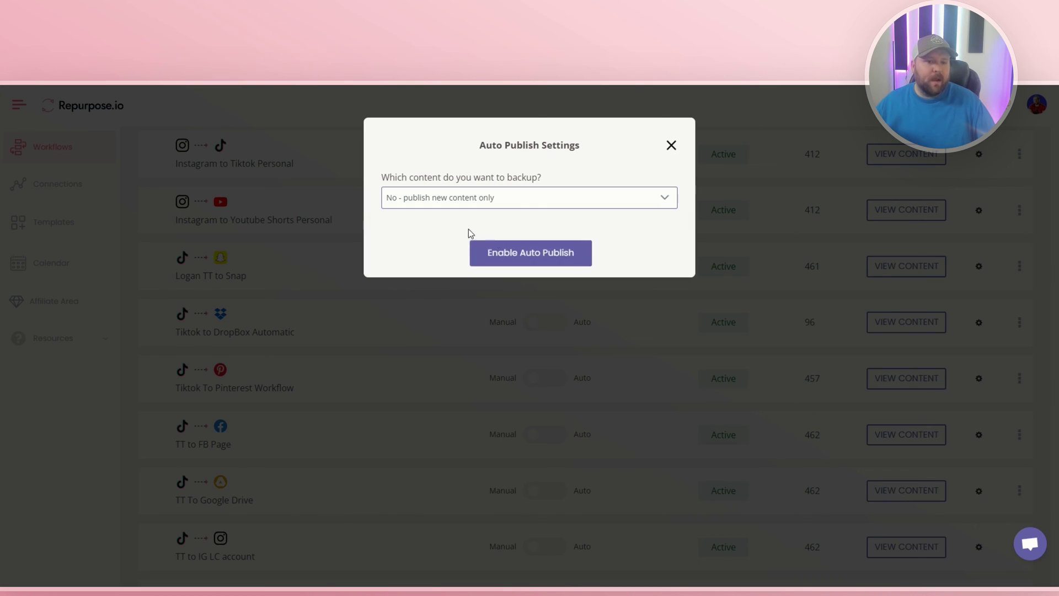
left_click(535, 254)
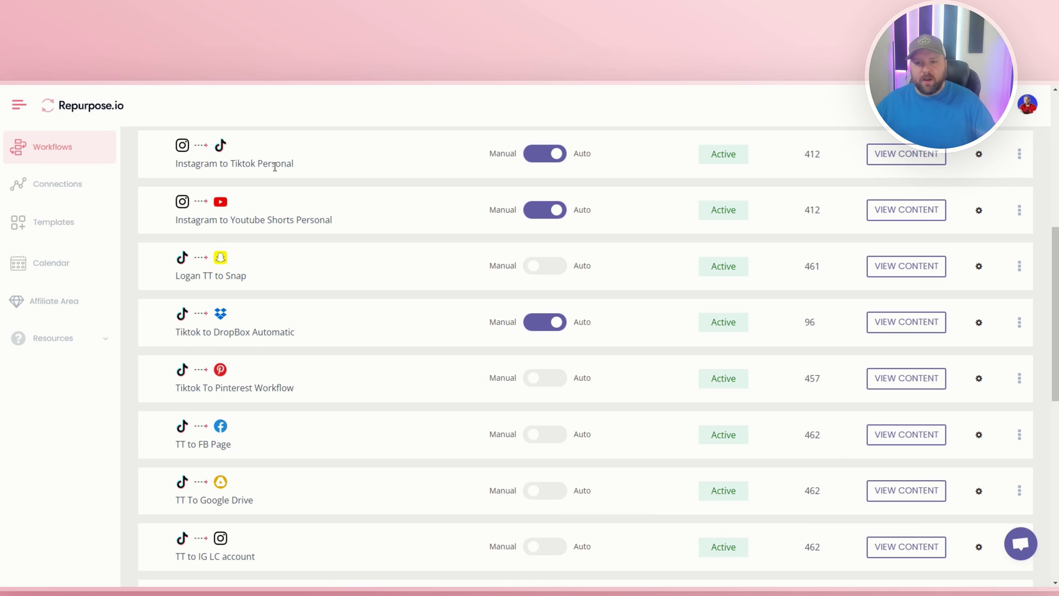
left_click(68, 186)
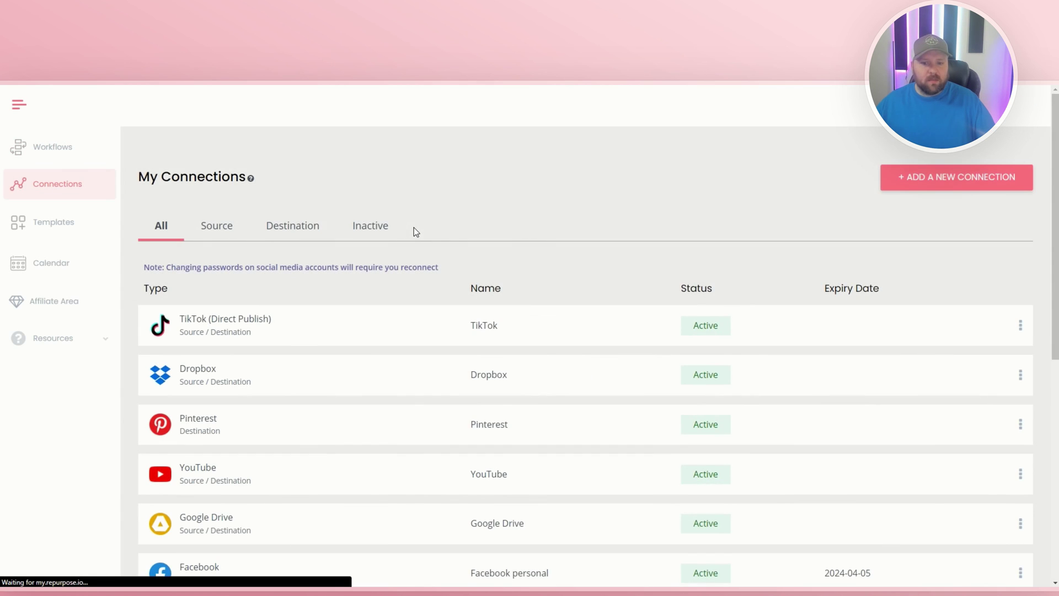
scroll(425, 231, "down", 5)
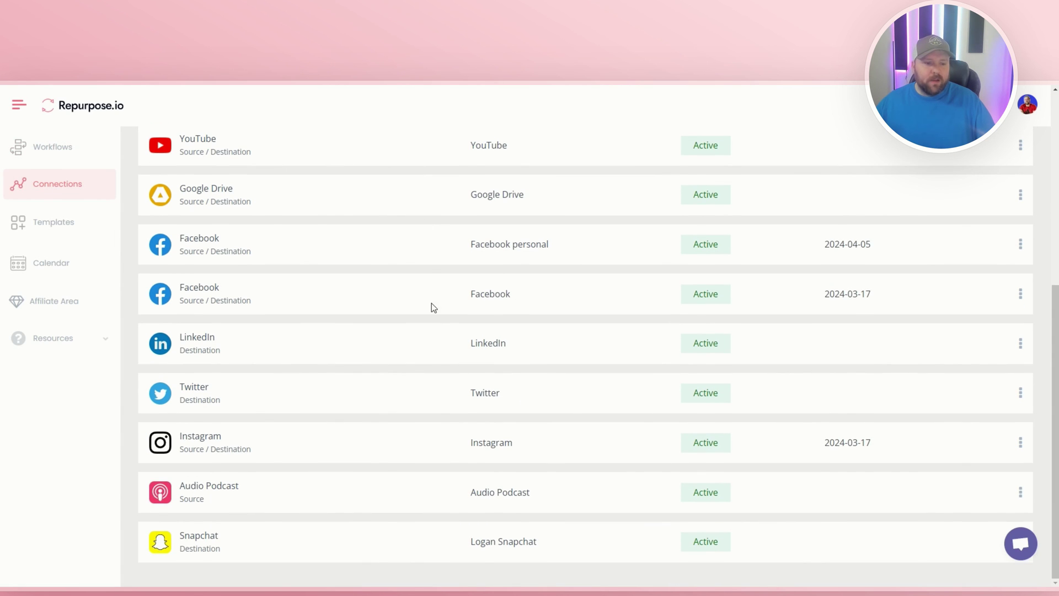
scroll(436, 320, "up", 5)
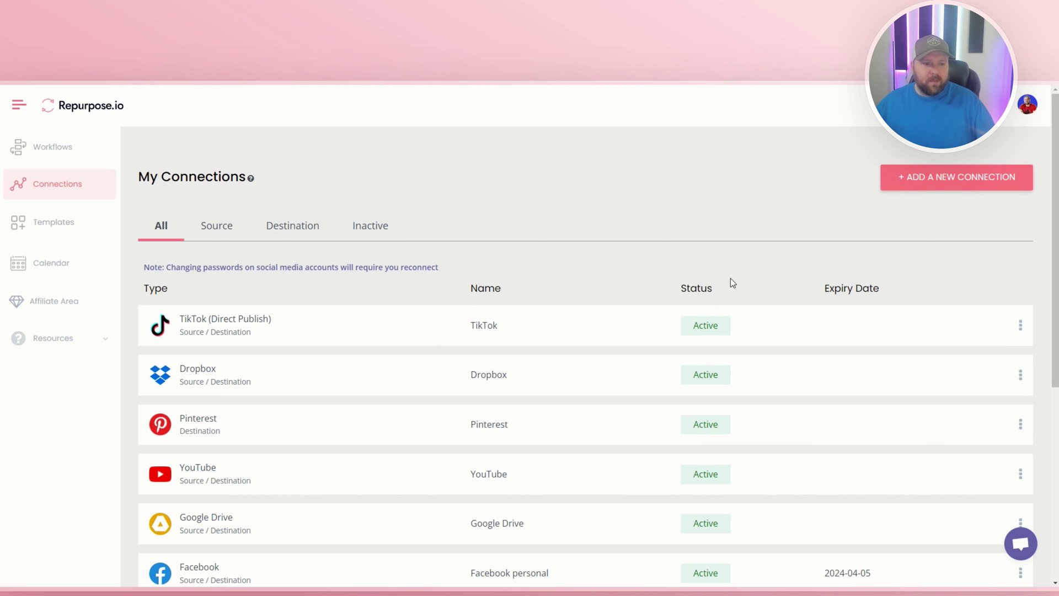
left_click(49, 154)
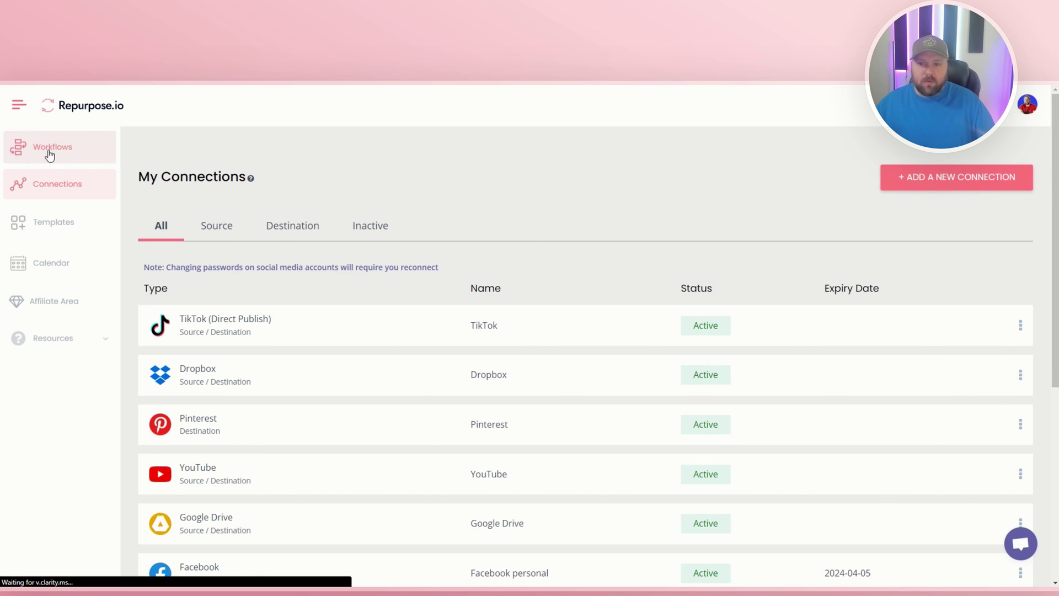
scroll(361, 300, "down", 2)
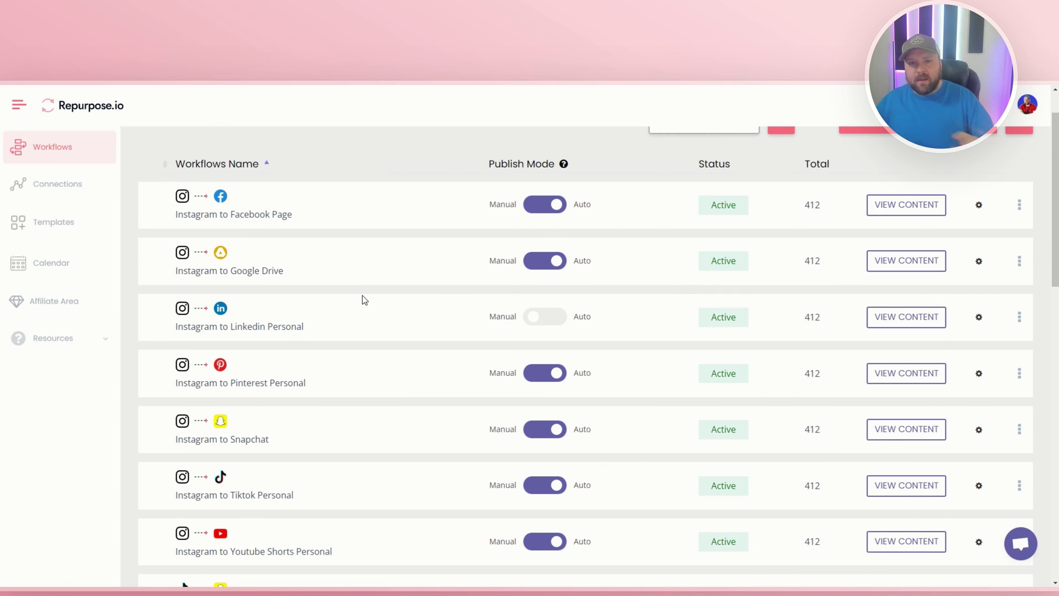
scroll(368, 260, "down", 1)
scroll(367, 260, "down", 6)
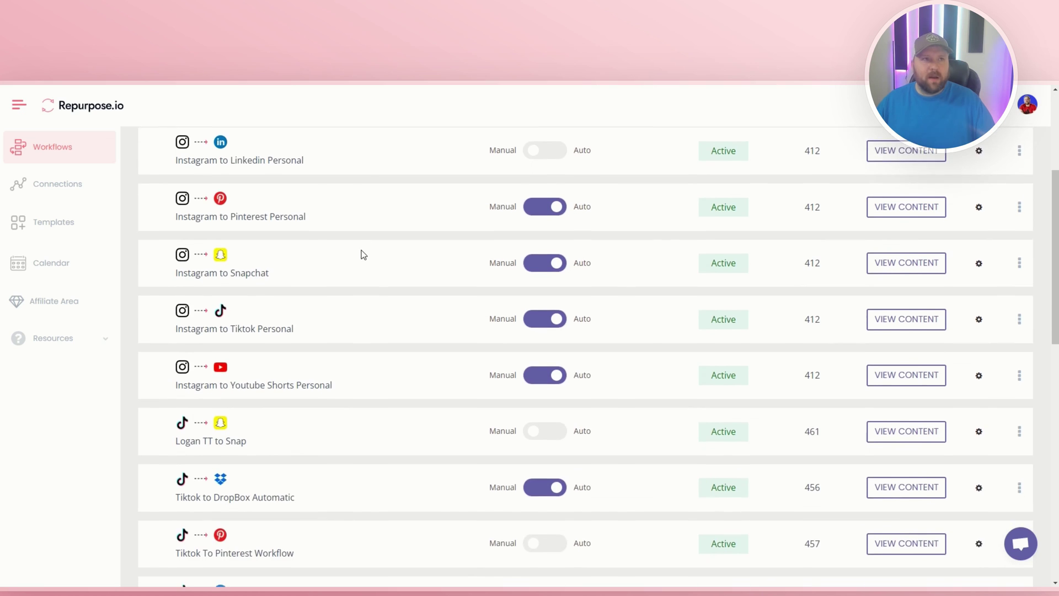
scroll(363, 252, "down", 2)
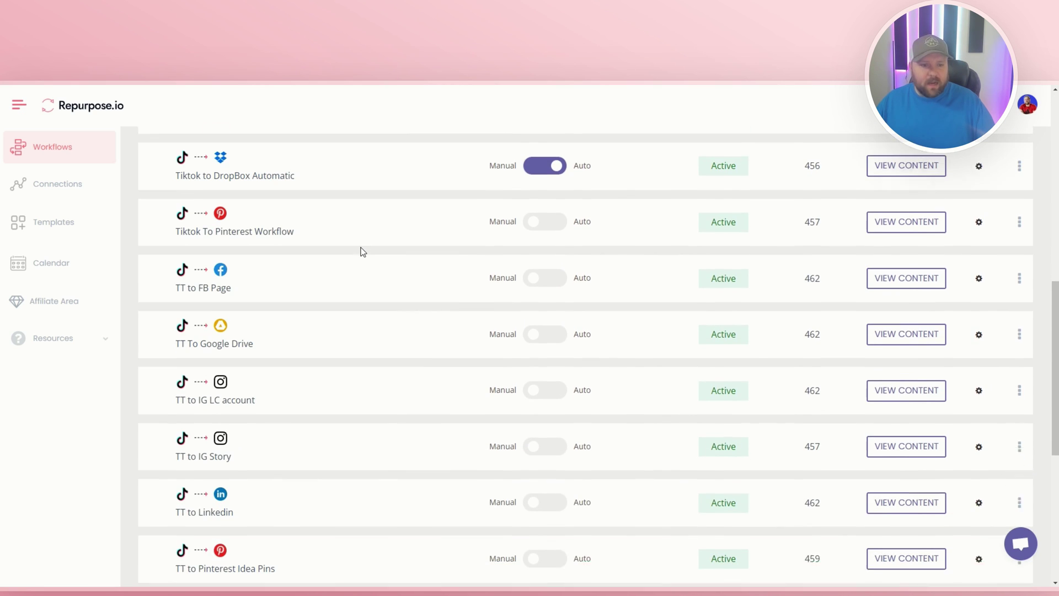
scroll(363, 252, "up", 1)
scroll(363, 252, "up", 1)
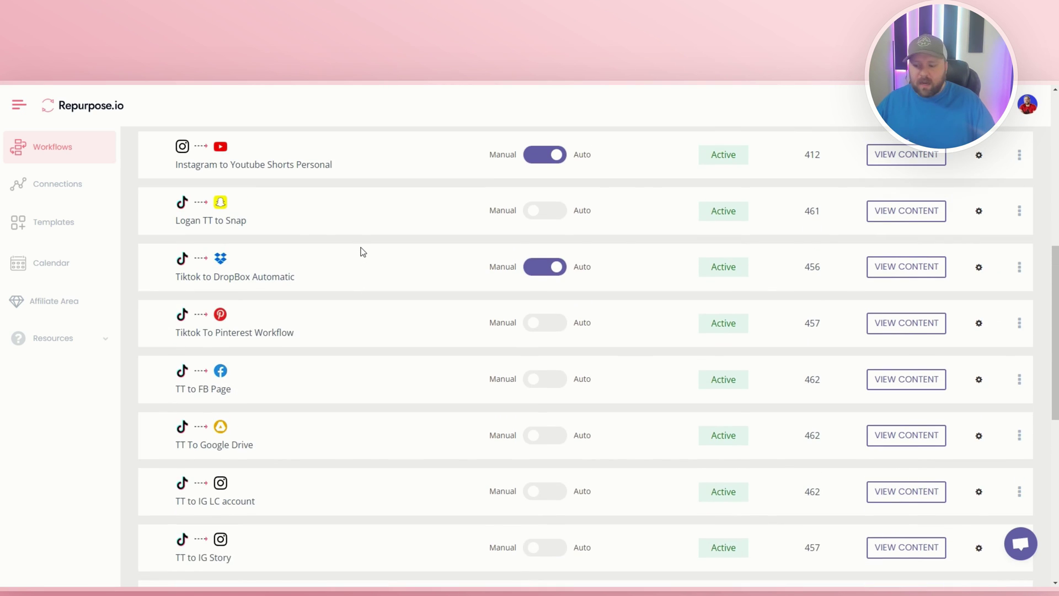